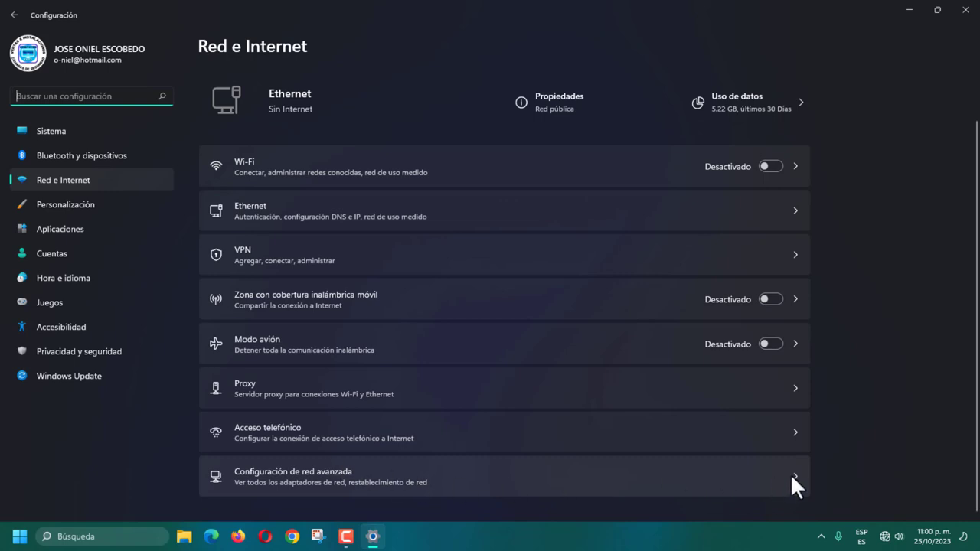
- Open the Internet Protocol version 4 (TCP/IPv4) properties of the Ethernet adapter from the advanced network settings
{"action": "left_click", "coordinate": [790, 473]}
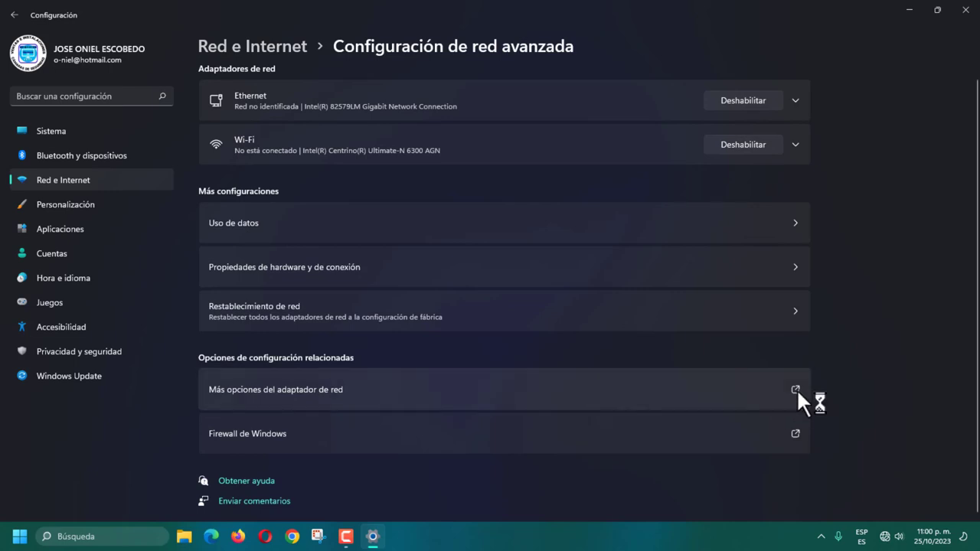
{"action": "left_click", "coordinate": [795, 390]}
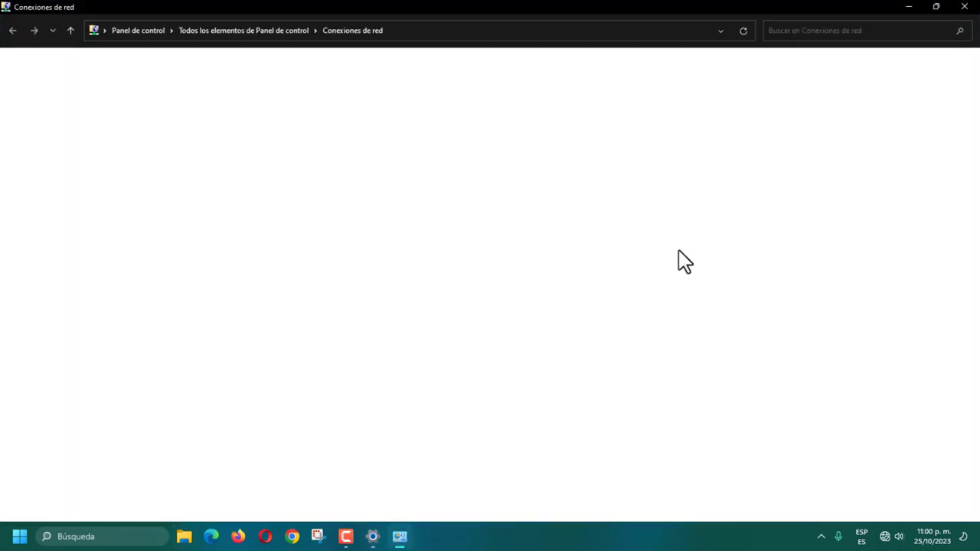
{"action": "left_click", "coordinate": [50, 82]}
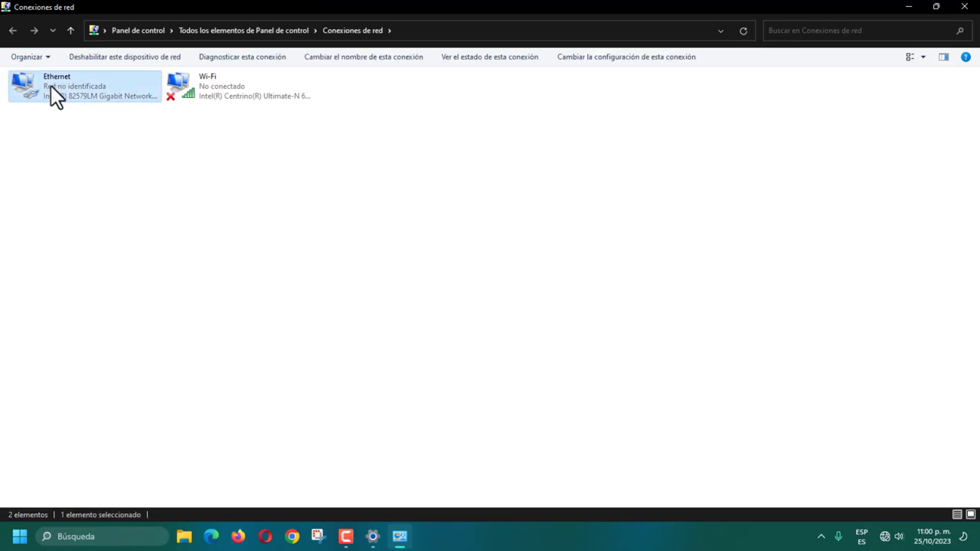
{"action": "right_click", "coordinate": [51, 82]}
{"action": "left_click", "coordinate": [93, 203]}
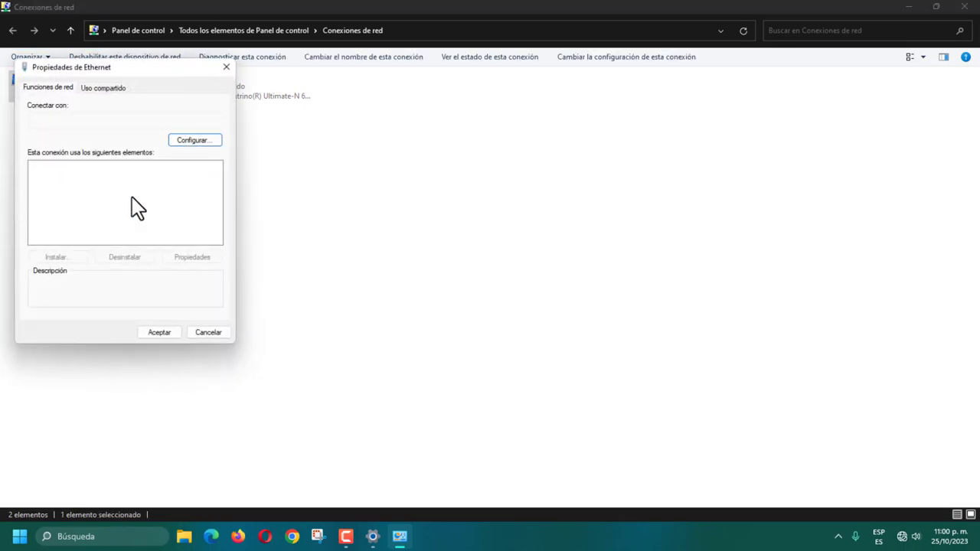
{"action": "left_click", "coordinate": [128, 198]}
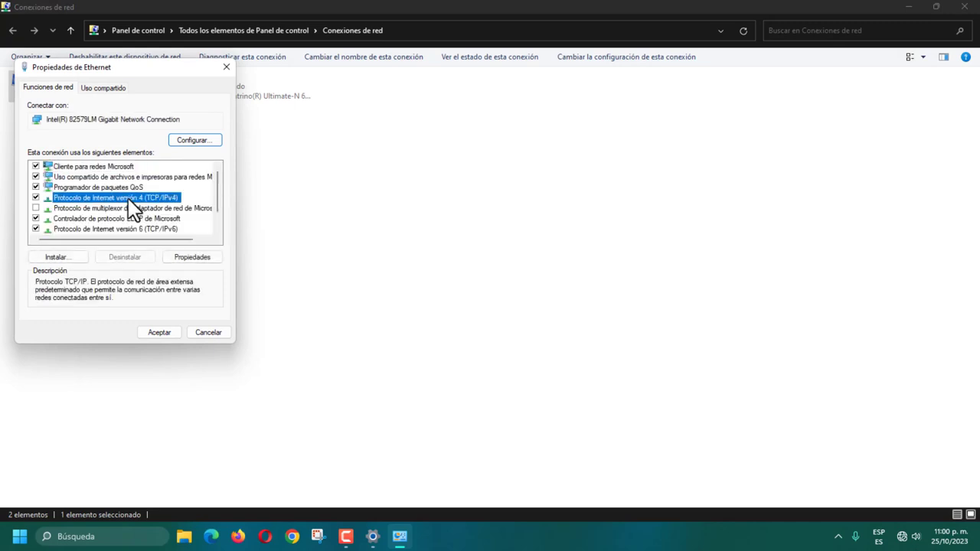
{"action": "left_click", "coordinate": [192, 258]}
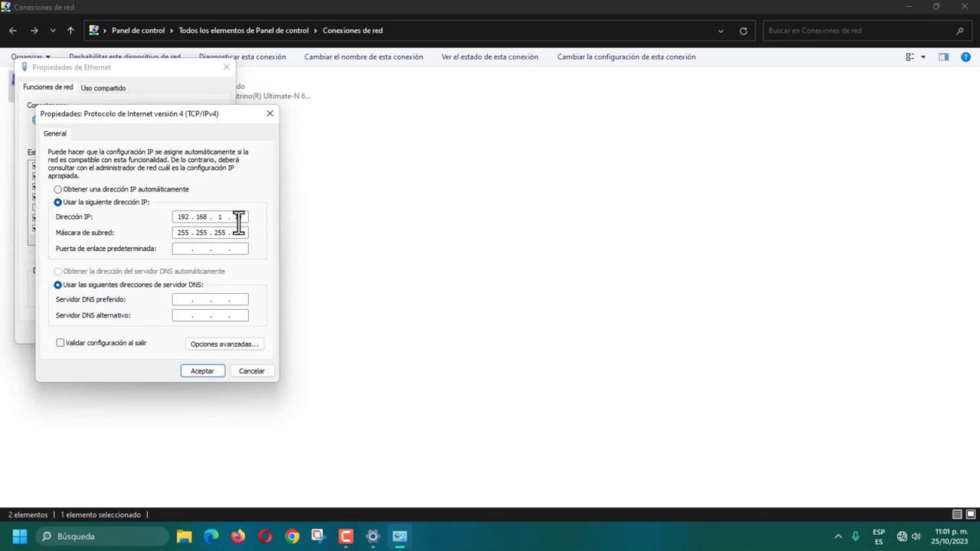
- Set the Ethernet adapter's IPv4 default gateway to 192.168.1.20, accept the changes and clear the network windows off the desktop
{"action": "left_click", "coordinate": [182, 251]}
{"action": "type", "text": "192 . 168 . 1 . 20"}
{"action": "left_click", "coordinate": [212, 372]}
{"action": "left_click", "coordinate": [166, 333]}
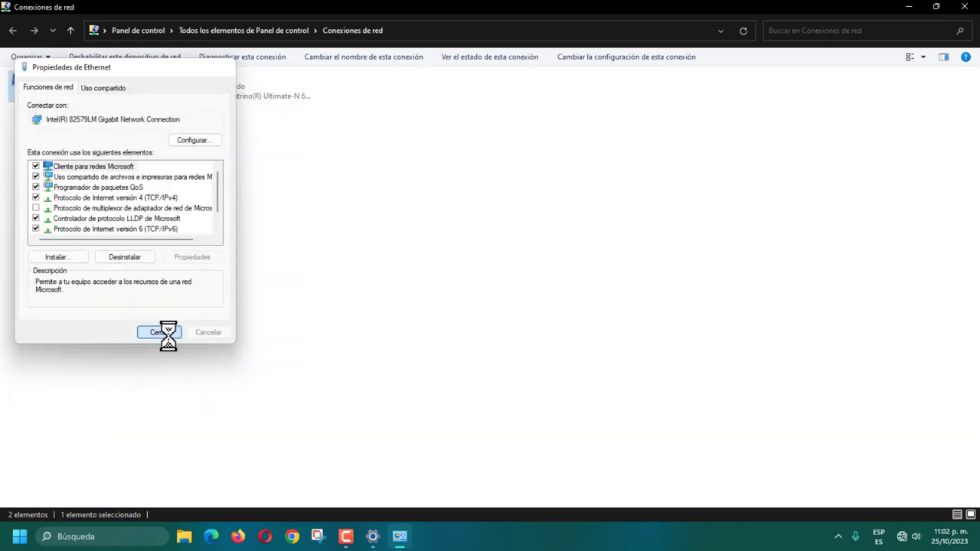
{"action": "left_click", "coordinate": [908, 6]}
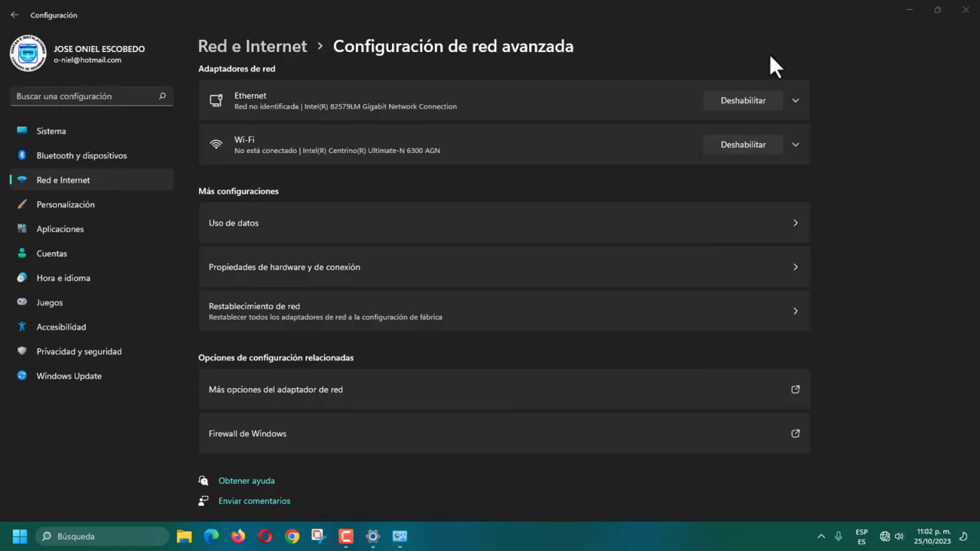
{"action": "left_click", "coordinate": [973, 13]}
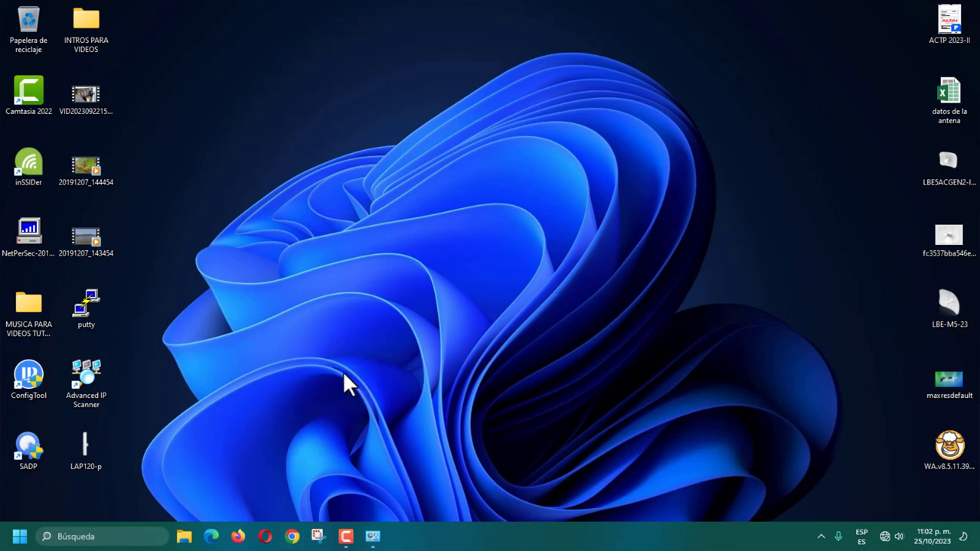
- Switch to Chrome and load the antenna's web interface at 192.168.1.20
{"action": "key", "text": "super+5"}
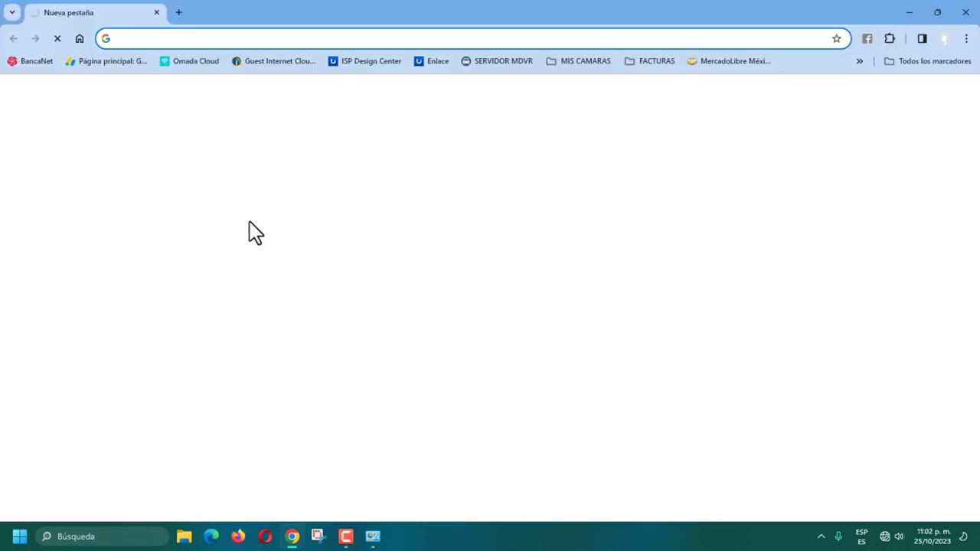
{"action": "left_click", "coordinate": [129, 40]}
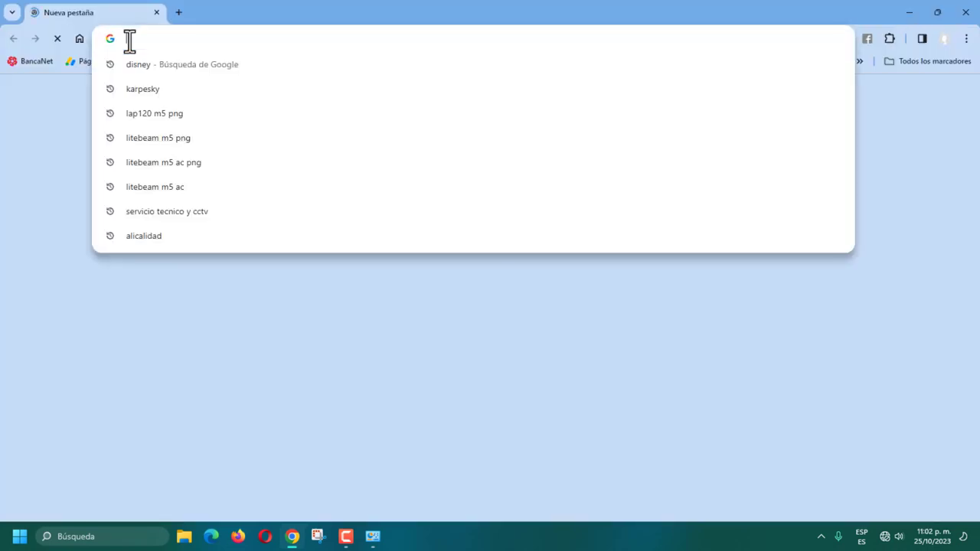
{"action": "type", "text": "192.168.99.168"}
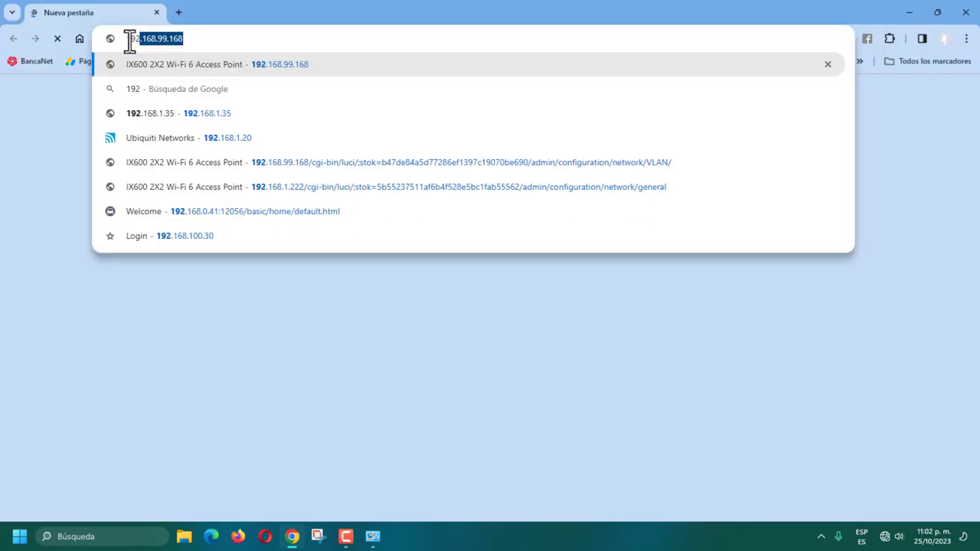
{"action": "key", "text": "Right"}
{"action": "key", "text": "BackSpace"}
{"action": "key", "text": "BackSpace"}
{"action": "key", "text": "BackSpace"}
{"action": "key", "text": "BackSpace"}
{"action": "key", "text": "BackSpace"}
{"action": "key", "text": "BackSpace"}
{"action": "key", "text": "BackSpace"}
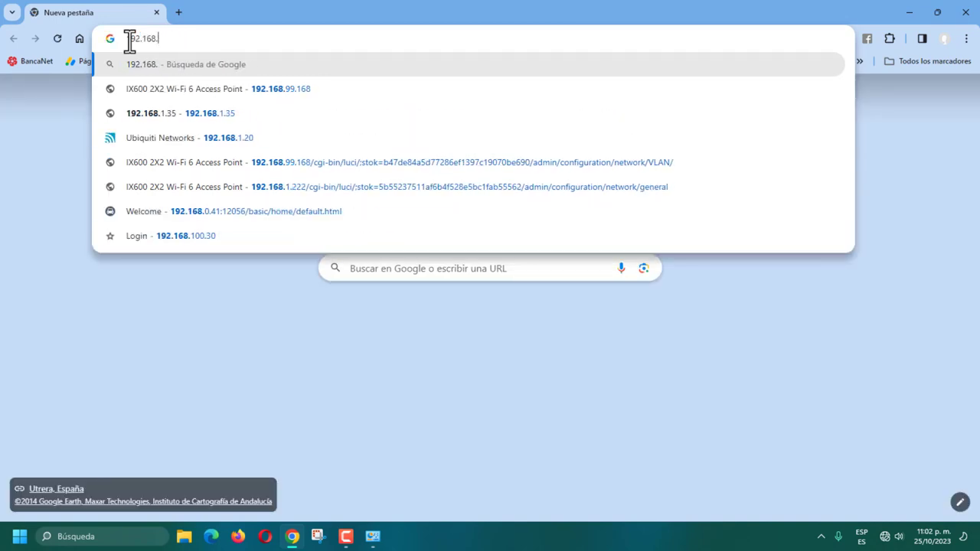
{"action": "type", "text": ".1.20"}
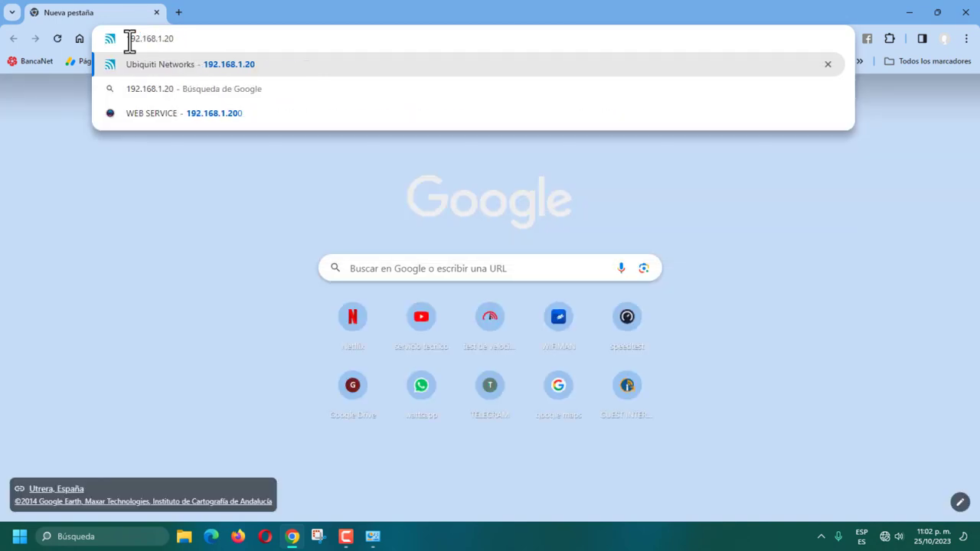
{"action": "key", "text": "Return"}
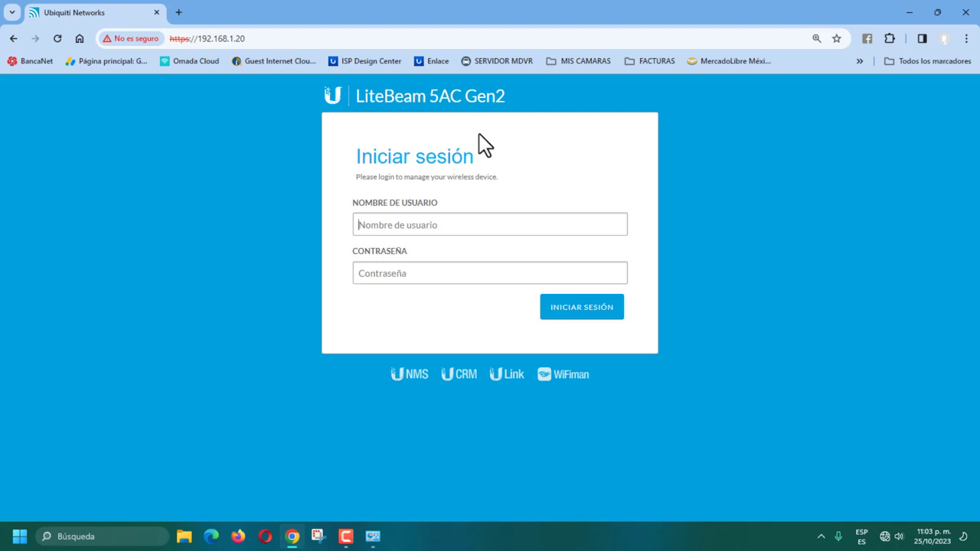
- Log in to the LiteBeam 5AC Gen2 with the username and account password, and dismiss the management radio warning
{"action": "type", "text": "onielk"}
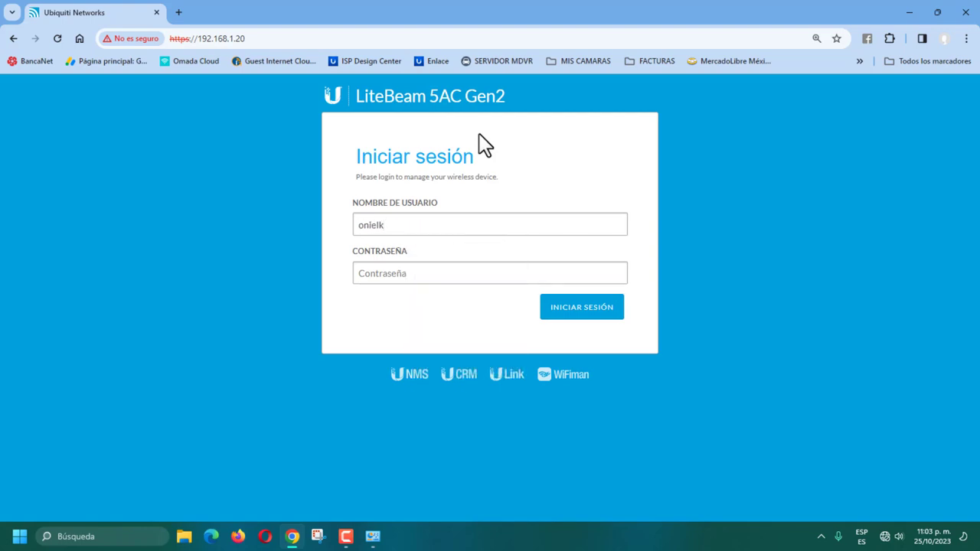
{"action": "key", "text": "BackSpace"}
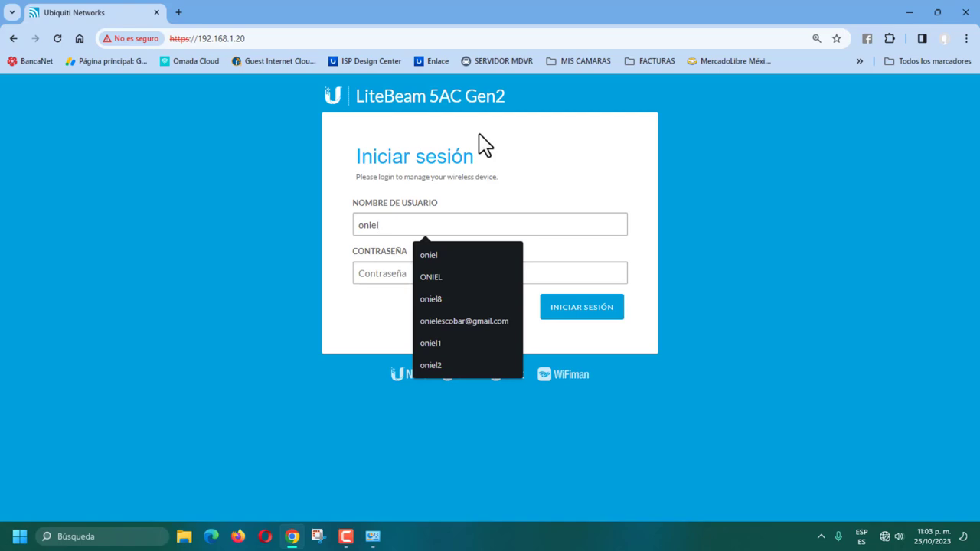
{"action": "key", "text": "Tab"}
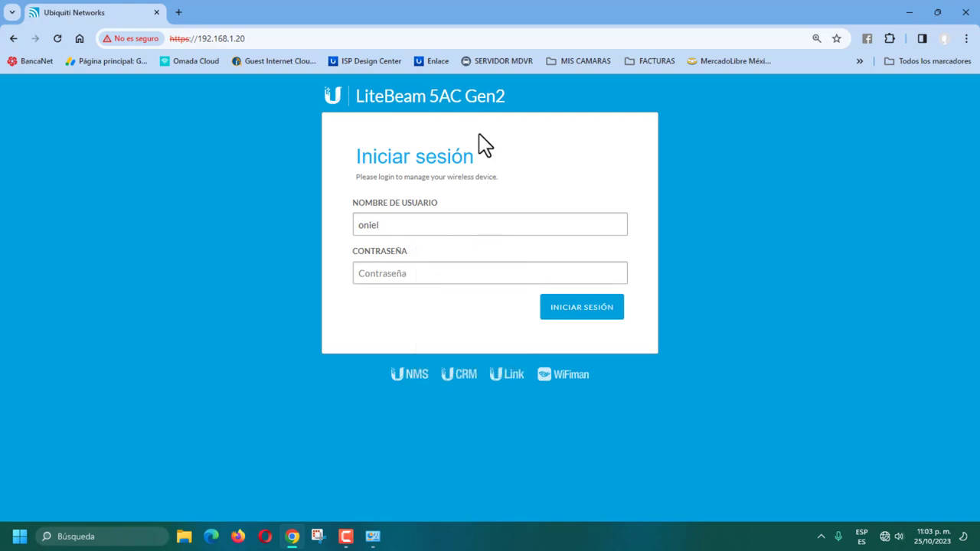
{"action": "type", "text": "•••••••••"}
{"action": "left_click", "coordinate": [579, 310]}
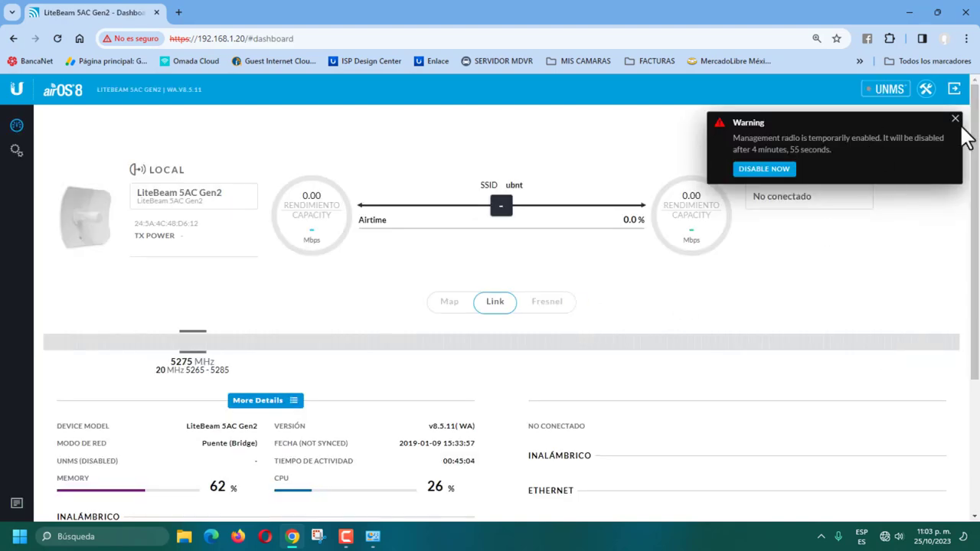
{"action": "left_click", "coordinate": [955, 118]}
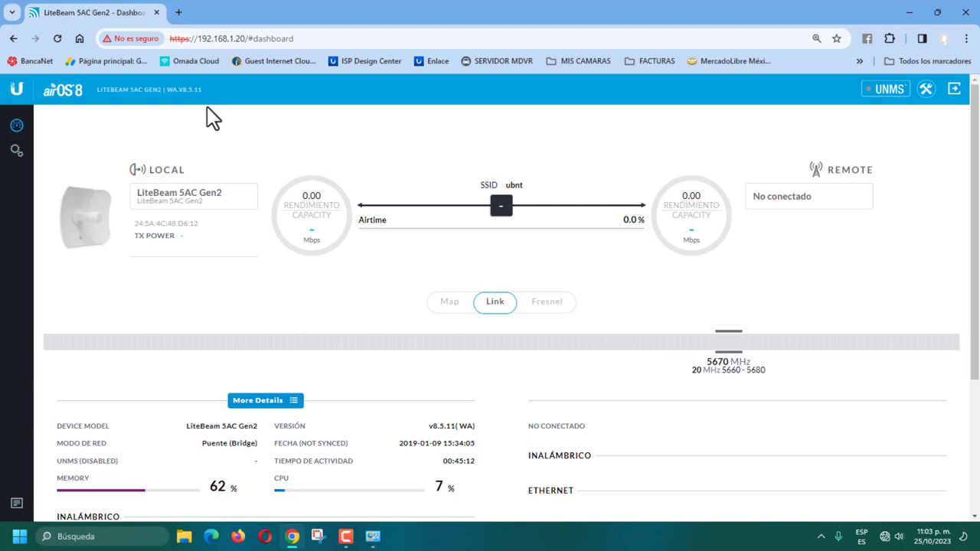
- Examine the airOS dashboard, including the firmware version, link status, device details, wireless and Ethernet information
{"action": "key", "text": "ctrl+plus"}
{"action": "key", "text": "ctrl+plus"}
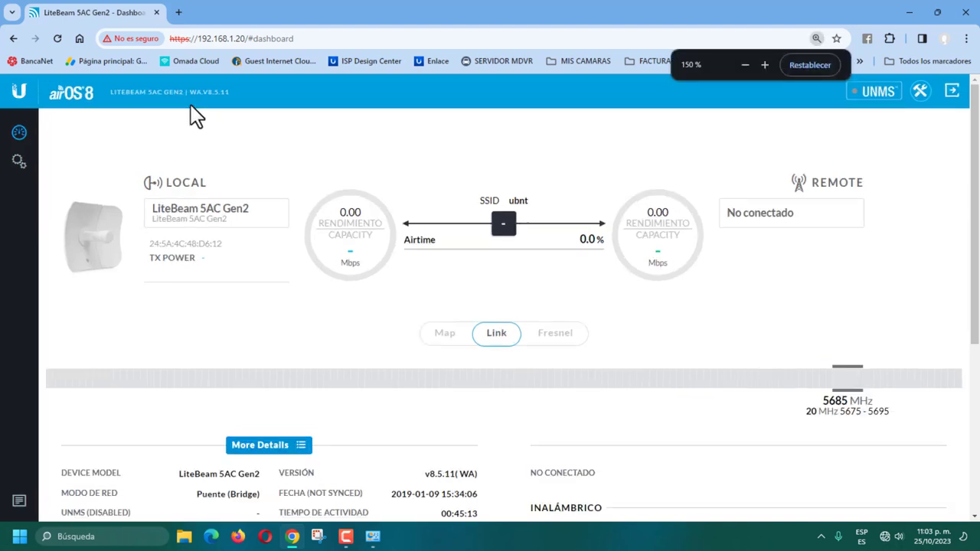
{"action": "key", "text": "ctrl+plus"}
{"action": "key", "text": "ctrl+plus"}
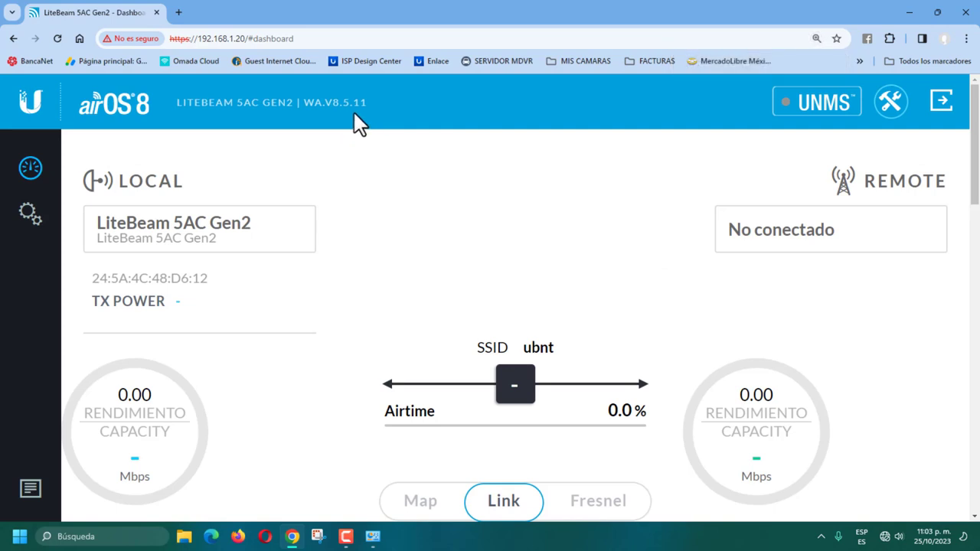
{"action": "key", "text": "ctrl+minus"}
{"action": "key", "text": "ctrl+minus"}
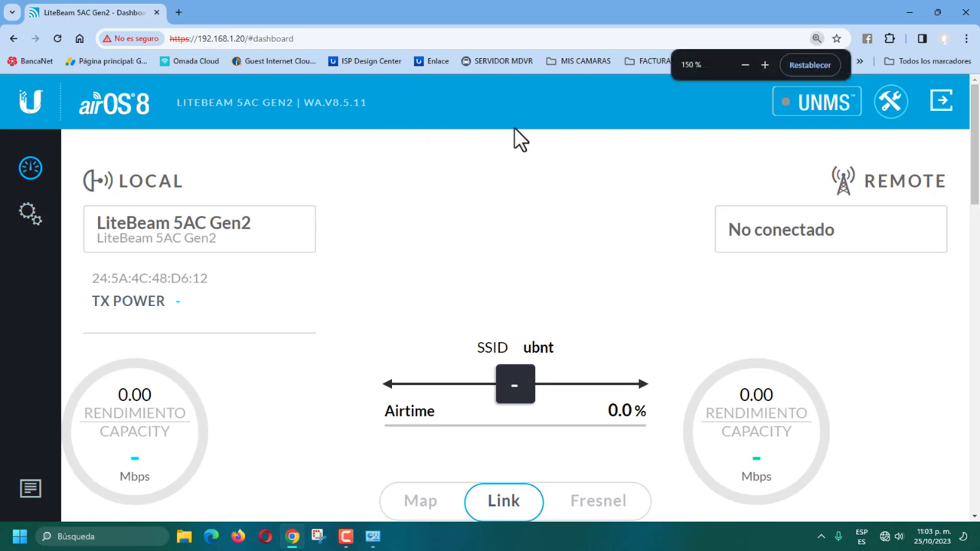
{"action": "key", "text": "ctrl+minus"}
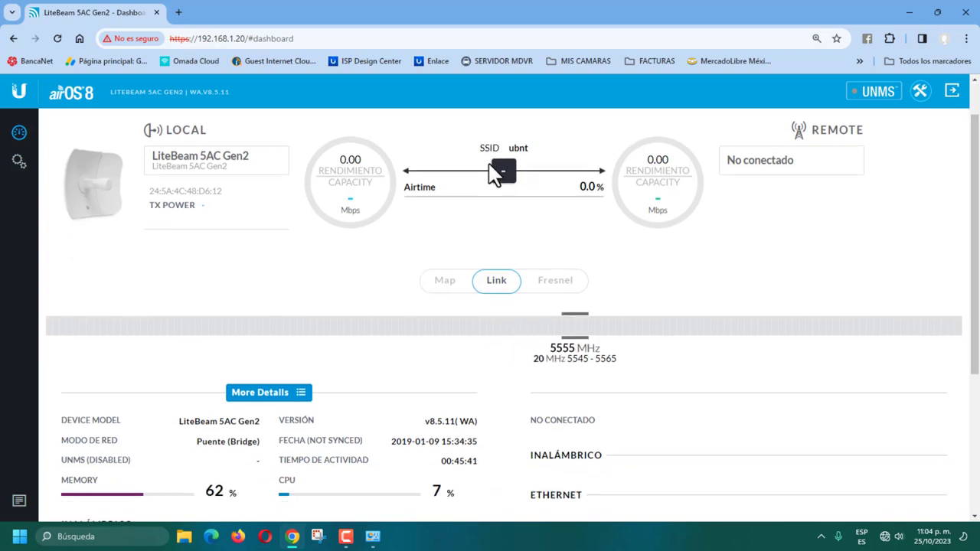
{"action": "scroll", "coordinate": [517, 260], "scroll_direction": "down", "scroll_amount": 5}
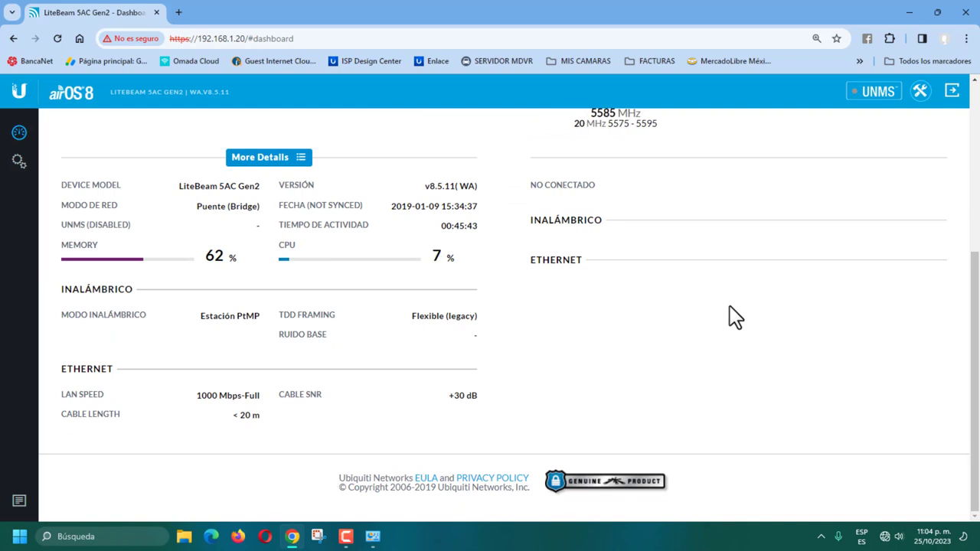
{"action": "scroll", "coordinate": [729, 307], "scroll_direction": "up", "scroll_amount": 4}
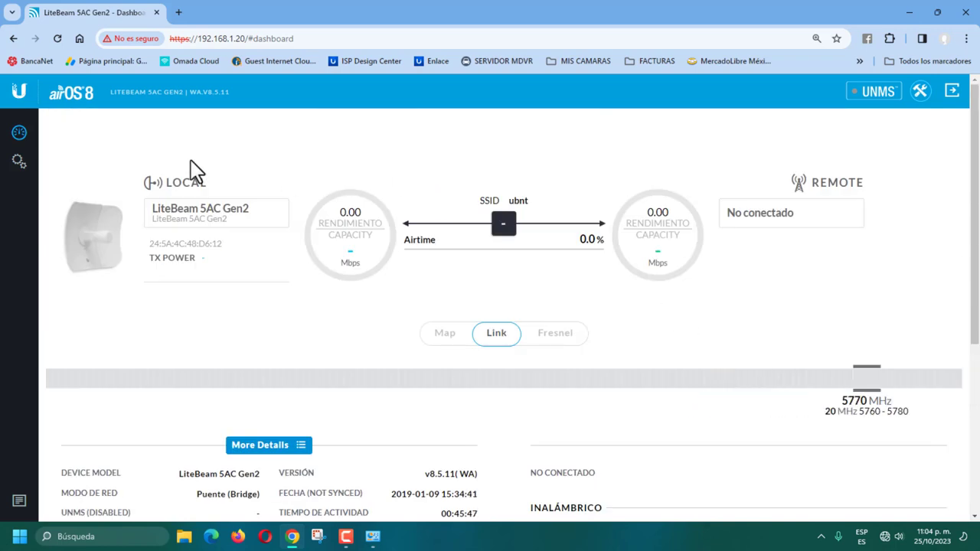
- Open the antenna's wireless settings and look over the basic, security and advanced sections
{"action": "left_click", "coordinate": [18, 173]}
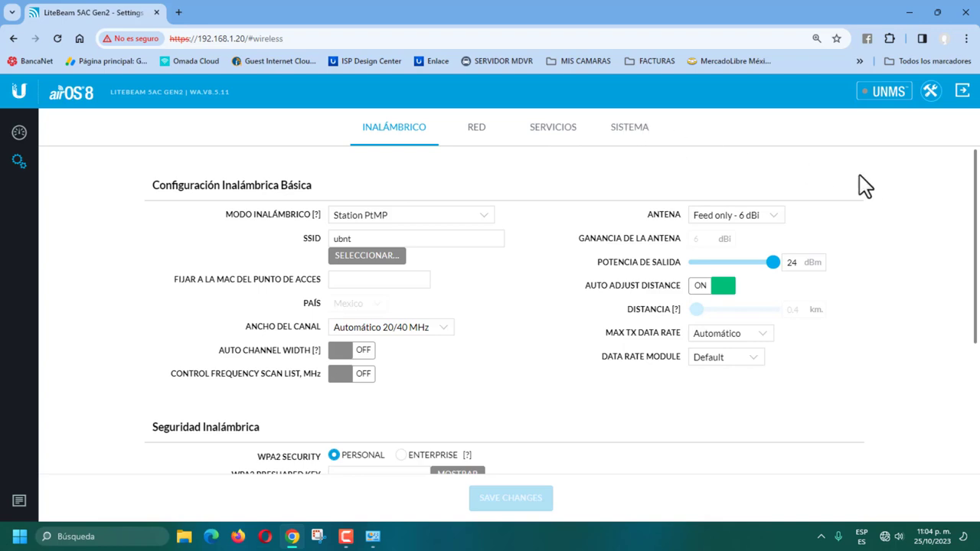
{"action": "key", "text": "ctrl+plus"}
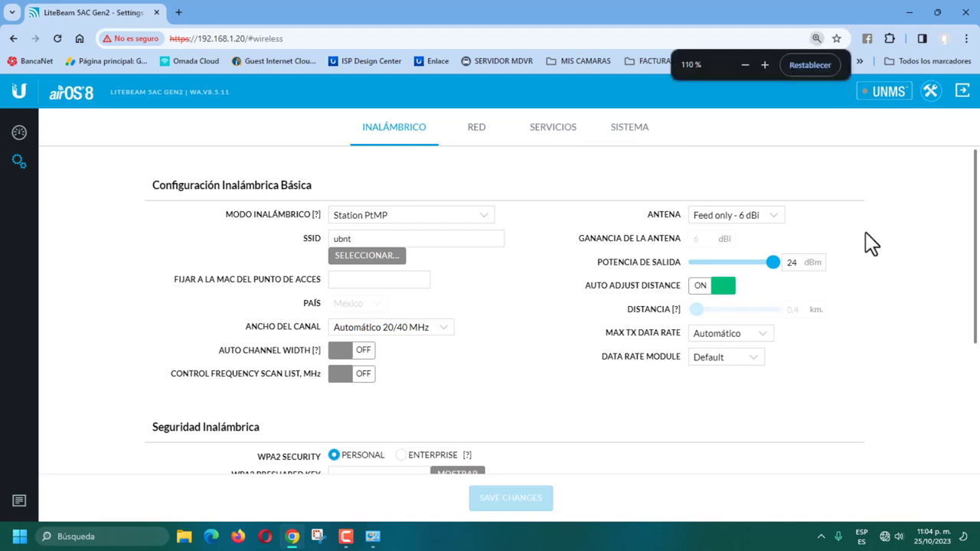
{"action": "key", "text": "ctrl+minus"}
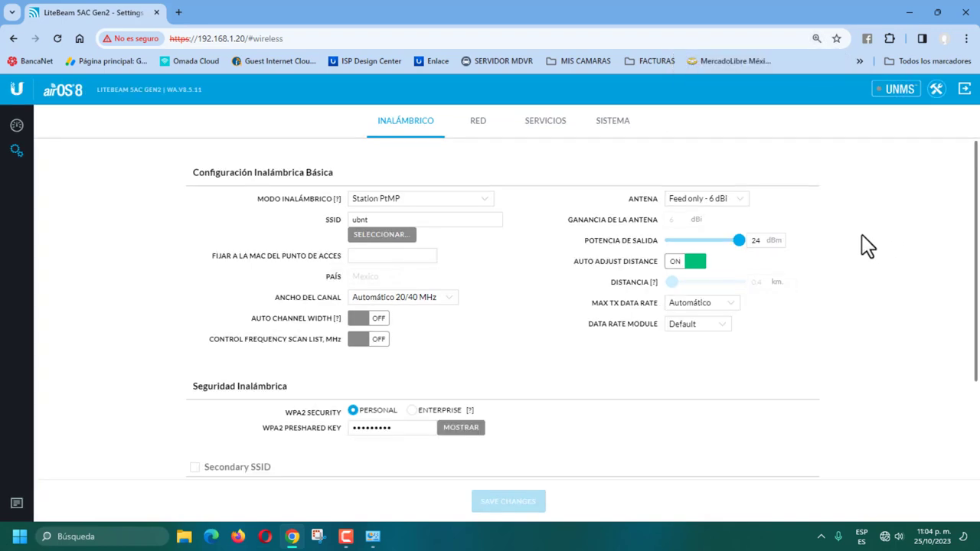
{"action": "scroll", "coordinate": [851, 246], "scroll_direction": "down", "scroll_amount": 2}
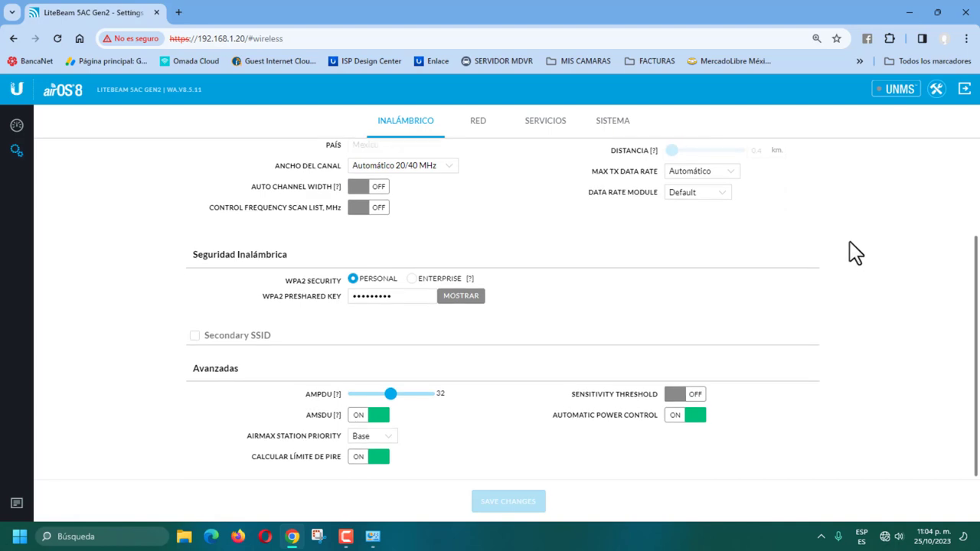
{"action": "scroll", "coordinate": [855, 252], "scroll_direction": "up", "scroll_amount": 2}
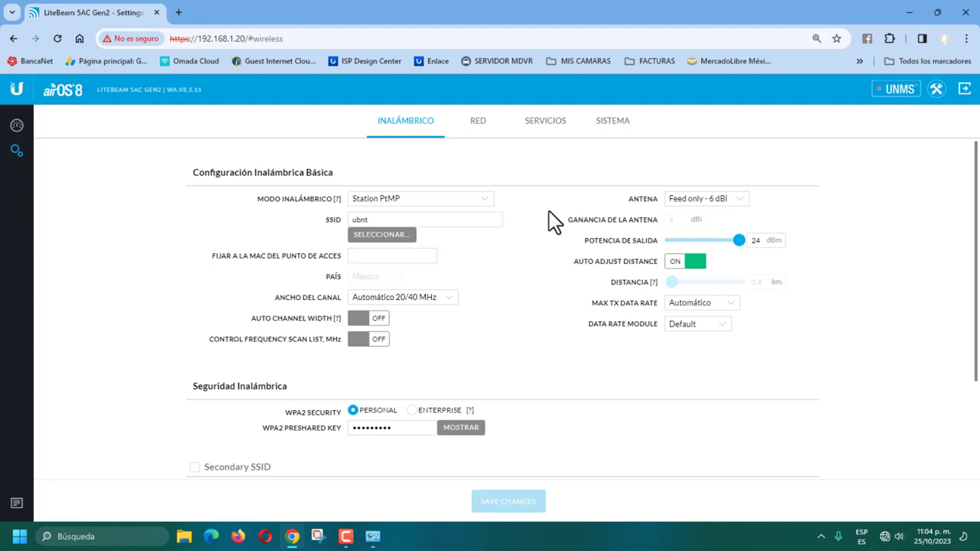
- Review the available wireless mode and channel width options, keeping the current selections
{"action": "left_click", "coordinate": [485, 202]}
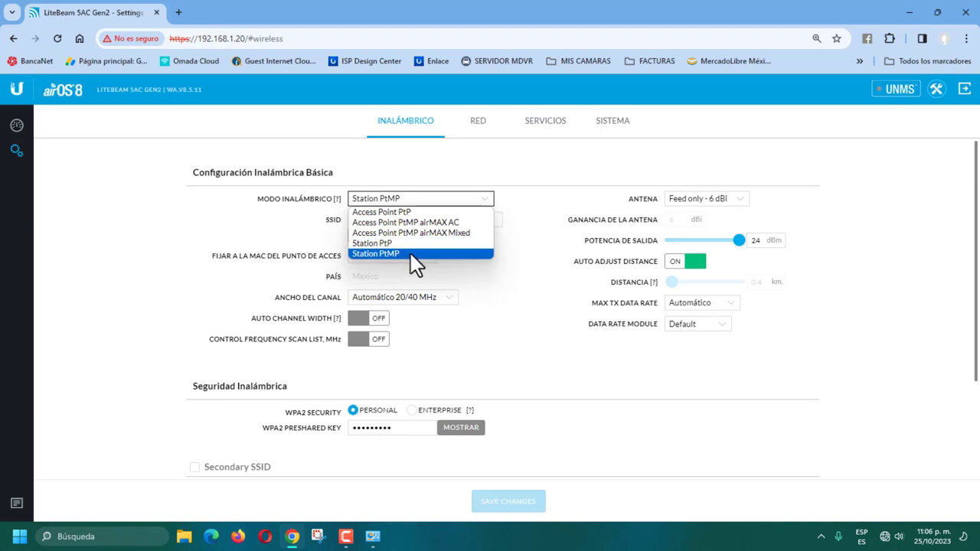
{"action": "left_click", "coordinate": [542, 208]}
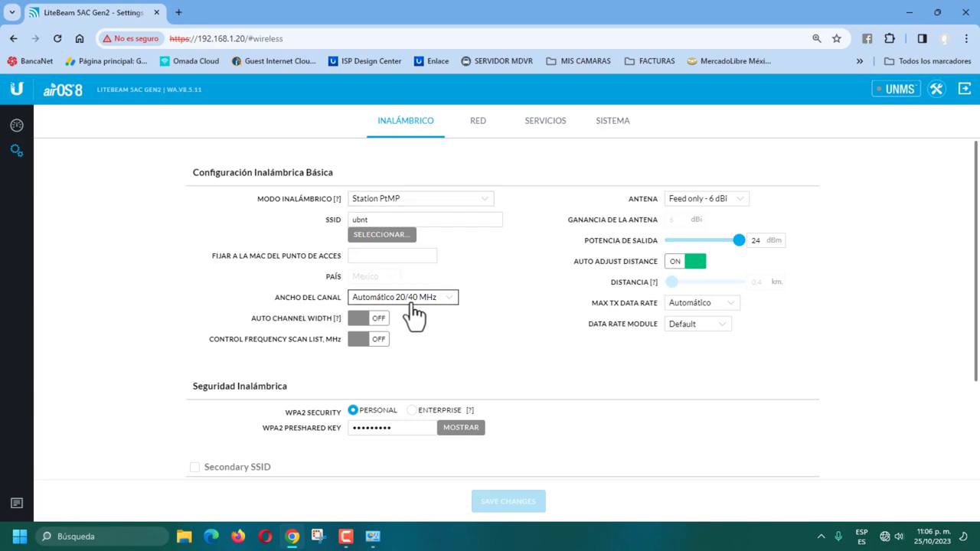
{"action": "left_click", "coordinate": [452, 302]}
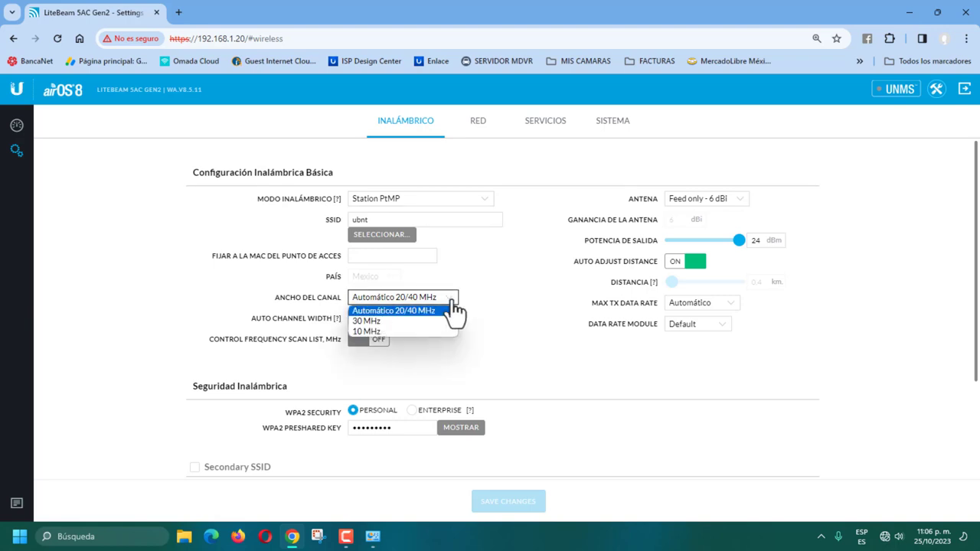
{"action": "left_click", "coordinate": [503, 288]}
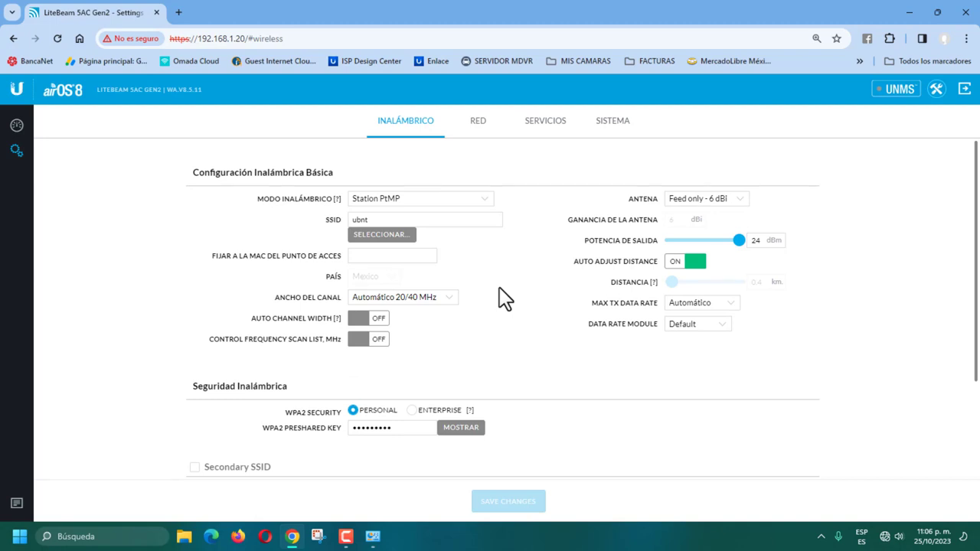
- Set the wireless mode to Access Point PtP after looking over the available mode options
{"action": "left_click", "coordinate": [484, 206]}
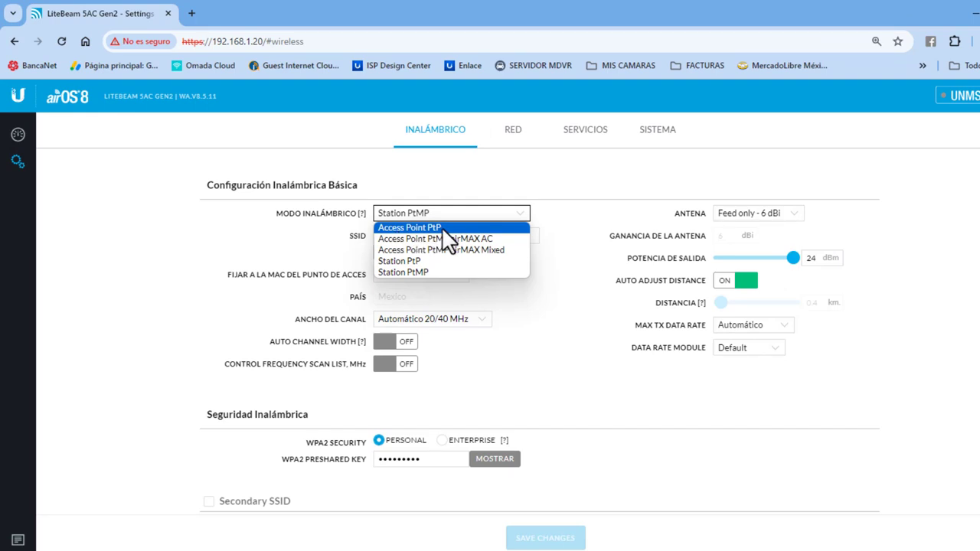
{"action": "key", "text": "Escape"}
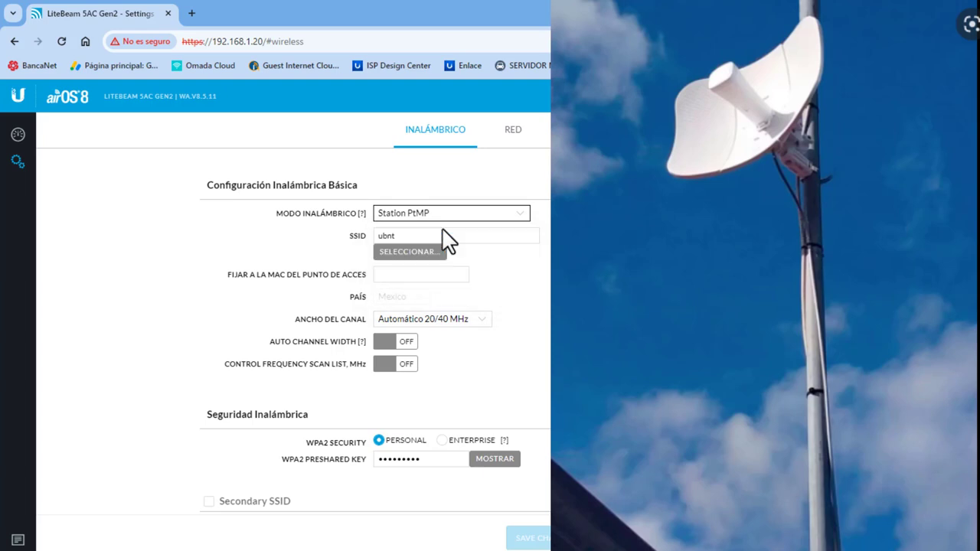
{"action": "key", "text": "Up"}
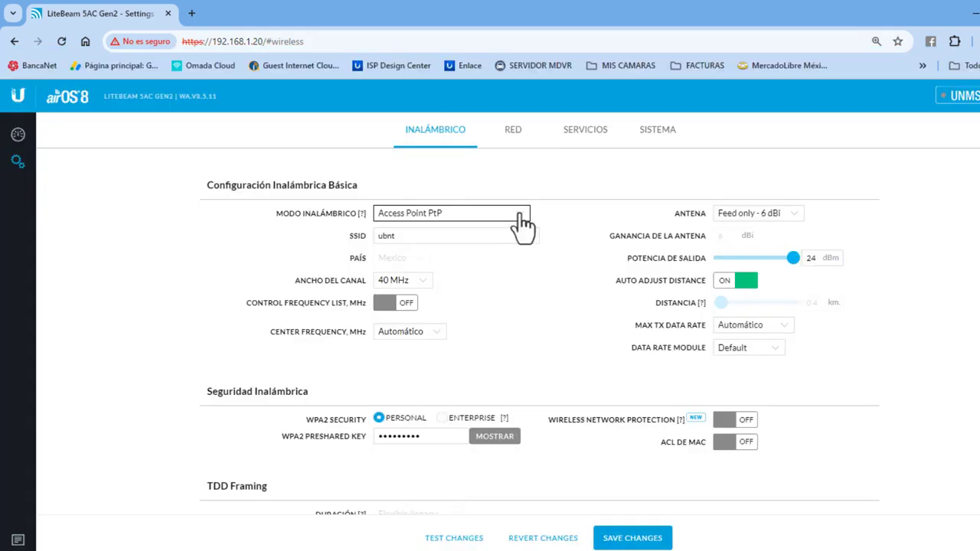
{"action": "left_click", "coordinate": [521, 214]}
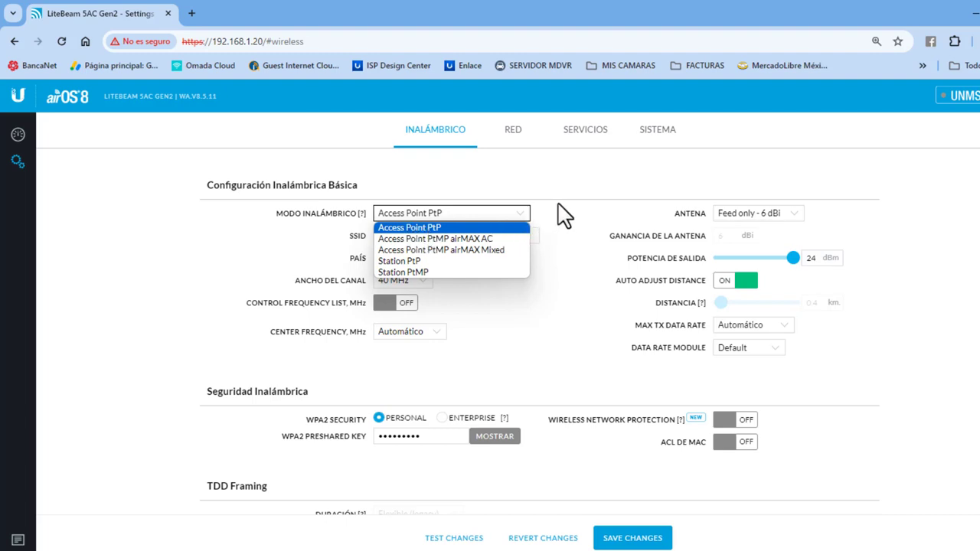
{"action": "left_click", "coordinate": [404, 228]}
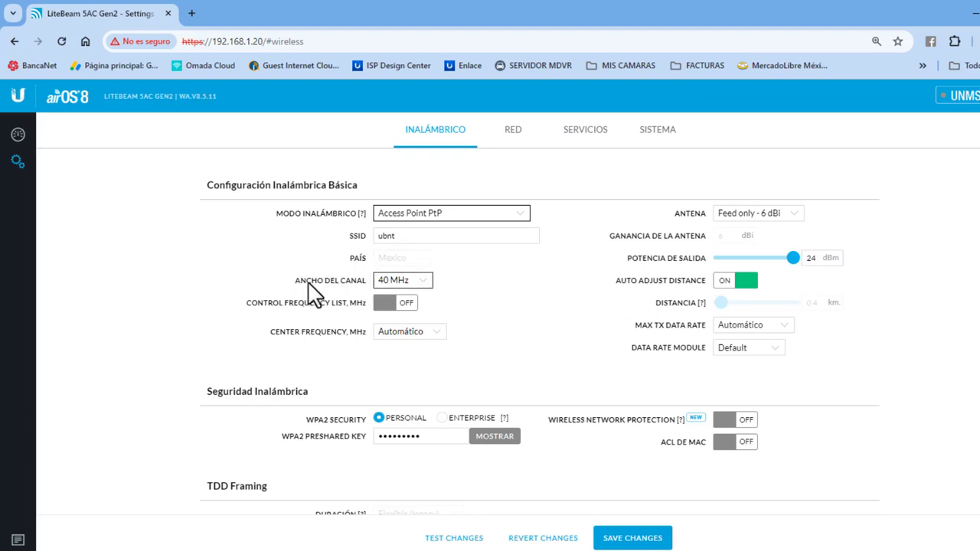
- Try channel widths of 10 MHz, 40 MHz, 80 MHz and again 10 MHz for the PtP access point
{"action": "left_click", "coordinate": [426, 285]}
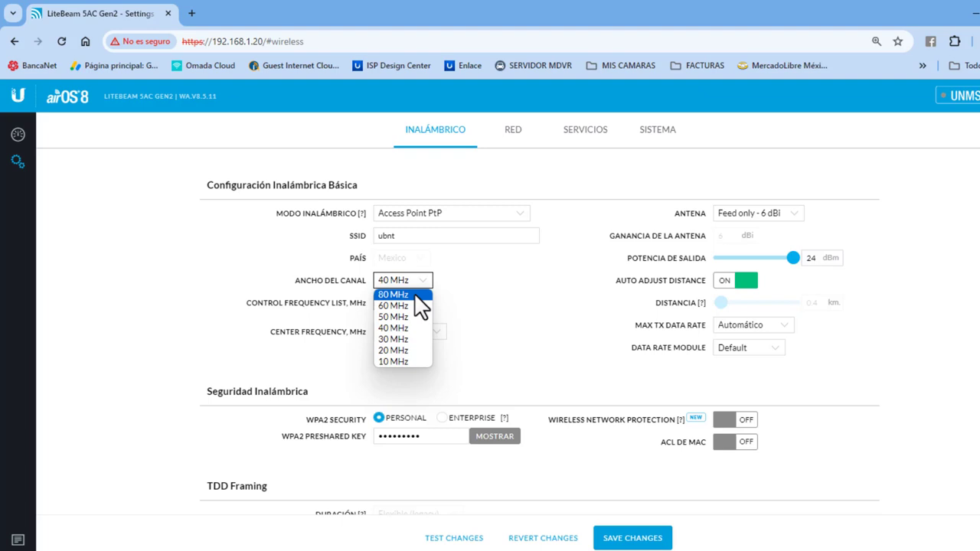
{"action": "left_click", "coordinate": [400, 360]}
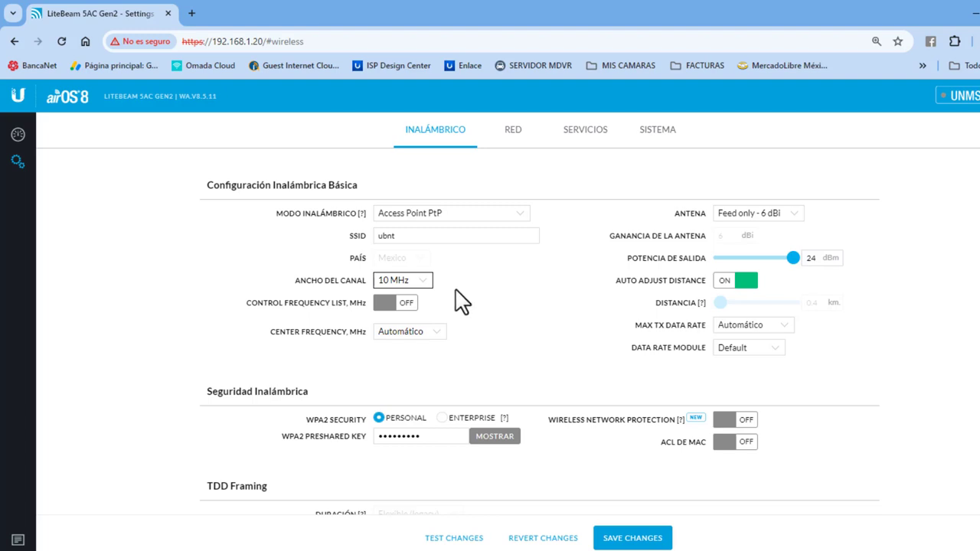
{"action": "left_click", "coordinate": [427, 282]}
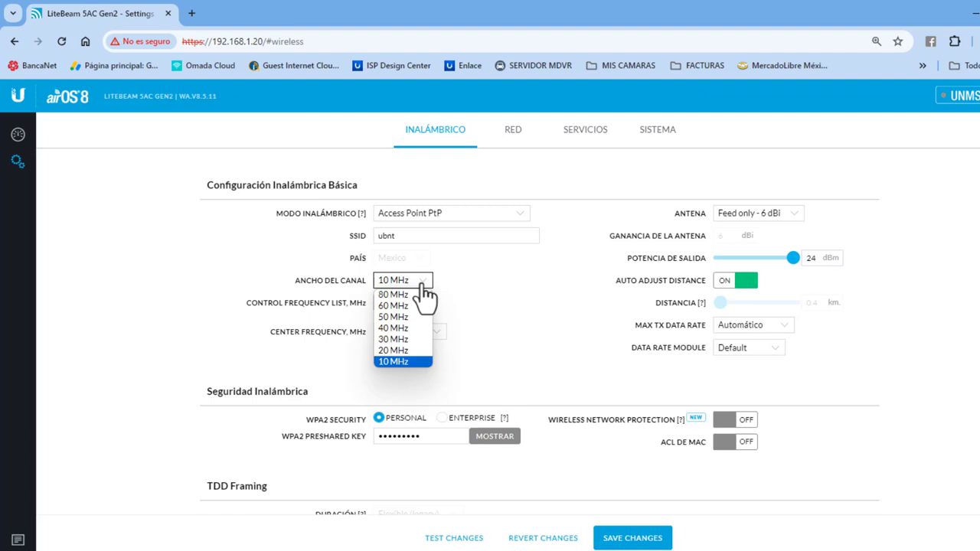
{"action": "left_click", "coordinate": [396, 329]}
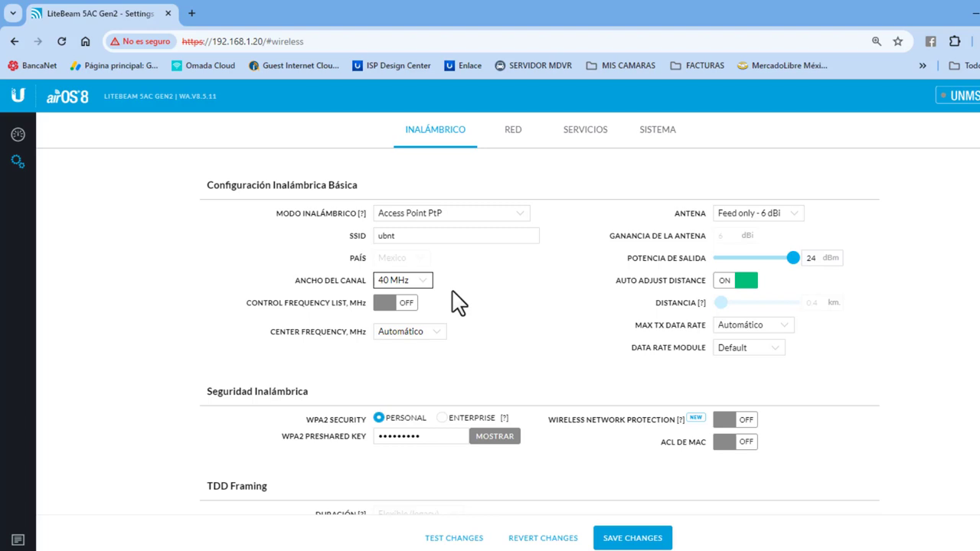
{"action": "left_click", "coordinate": [425, 283]}
{"action": "left_click", "coordinate": [412, 295]}
{"action": "left_click", "coordinate": [424, 288]}
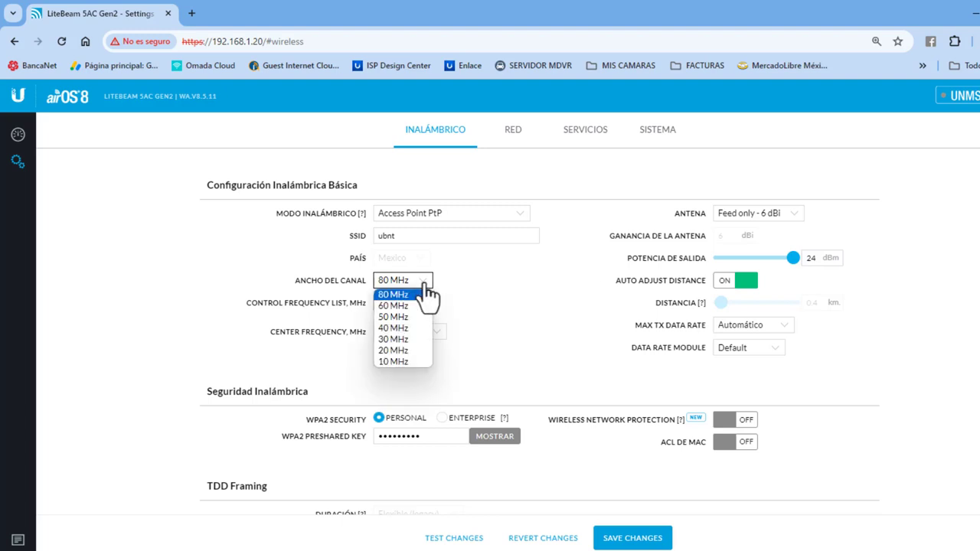
{"action": "left_click", "coordinate": [395, 361]}
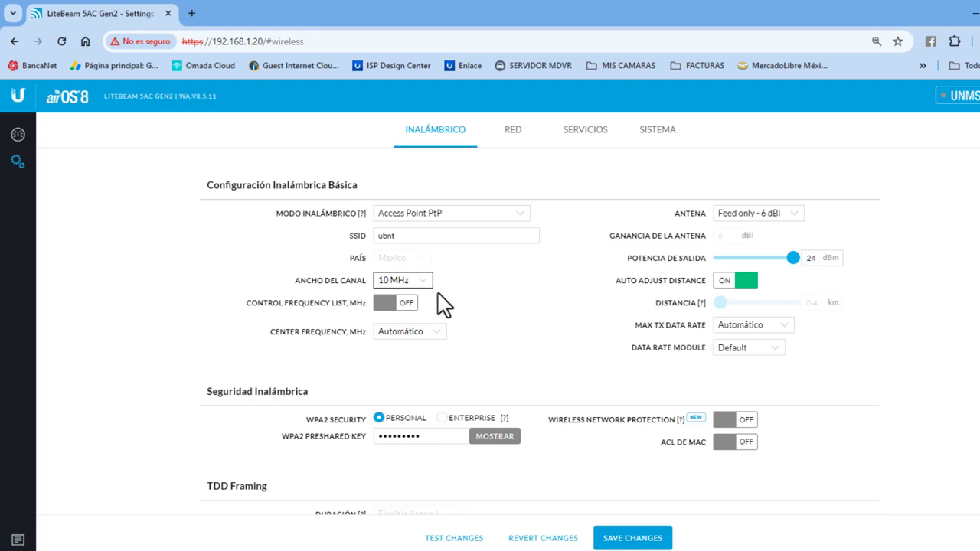
- Set the PtP access point's channel width to 80 MHz and look over the width options again
{"action": "left_click", "coordinate": [427, 285]}
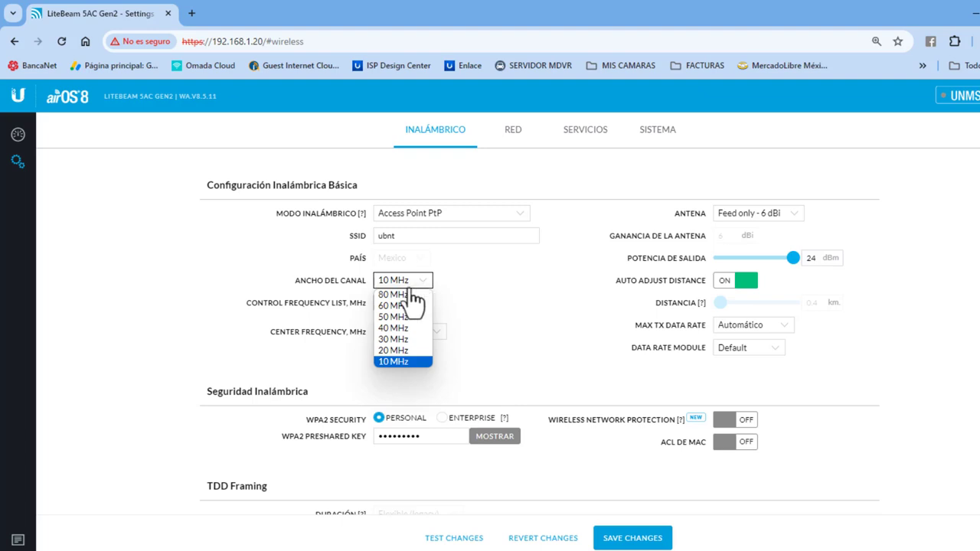
{"action": "left_click", "coordinate": [404, 296]}
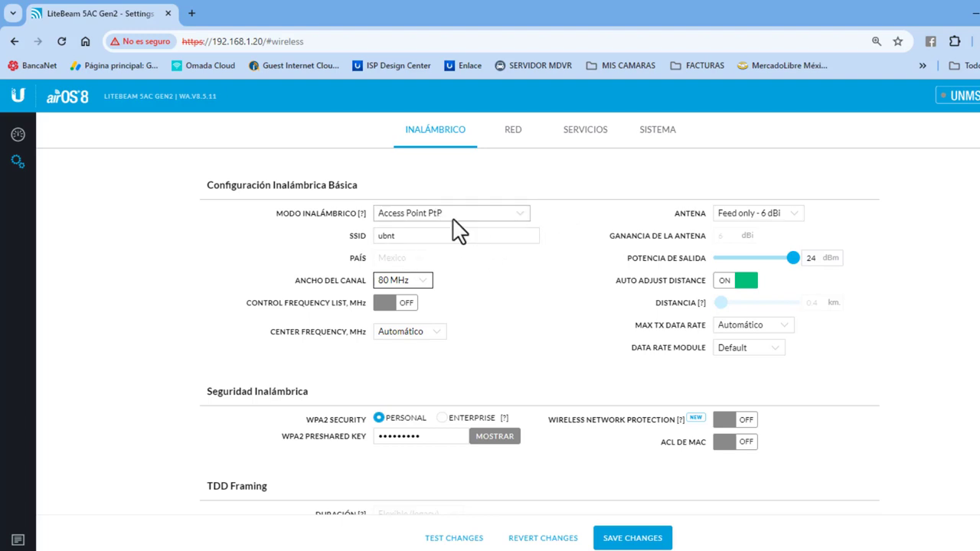
{"action": "left_click", "coordinate": [423, 281]}
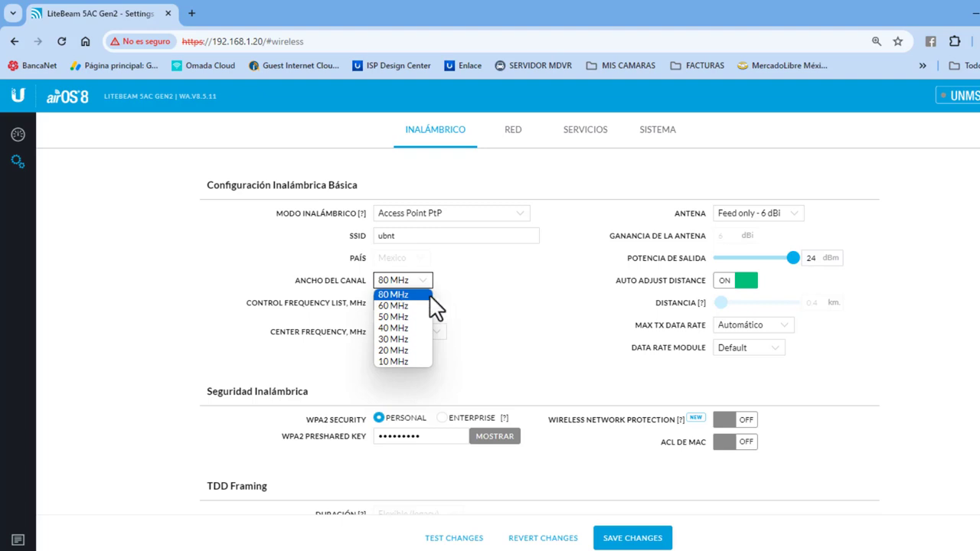
{"action": "left_click", "coordinate": [497, 302]}
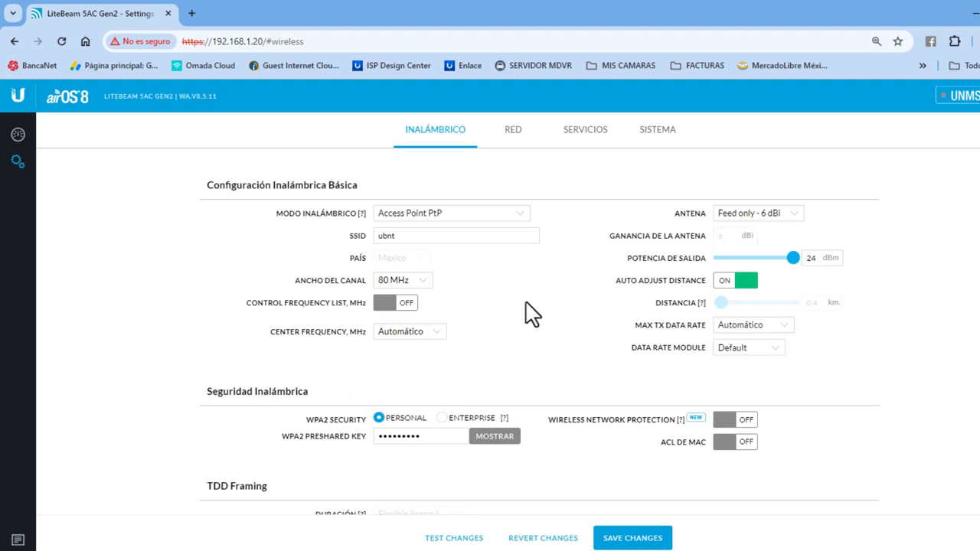
- Enable the control frequency list and look over its selectable frequencies, closing it without selecting any
{"action": "left_click", "coordinate": [408, 304]}
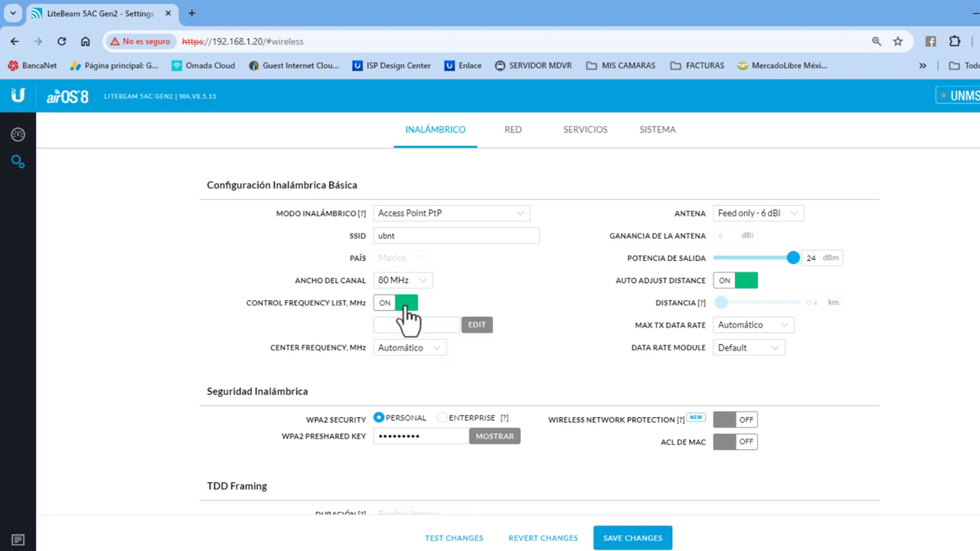
{"action": "left_click", "coordinate": [480, 325]}
{"action": "scroll", "coordinate": [563, 307], "scroll_direction": "down", "scroll_amount": 3}
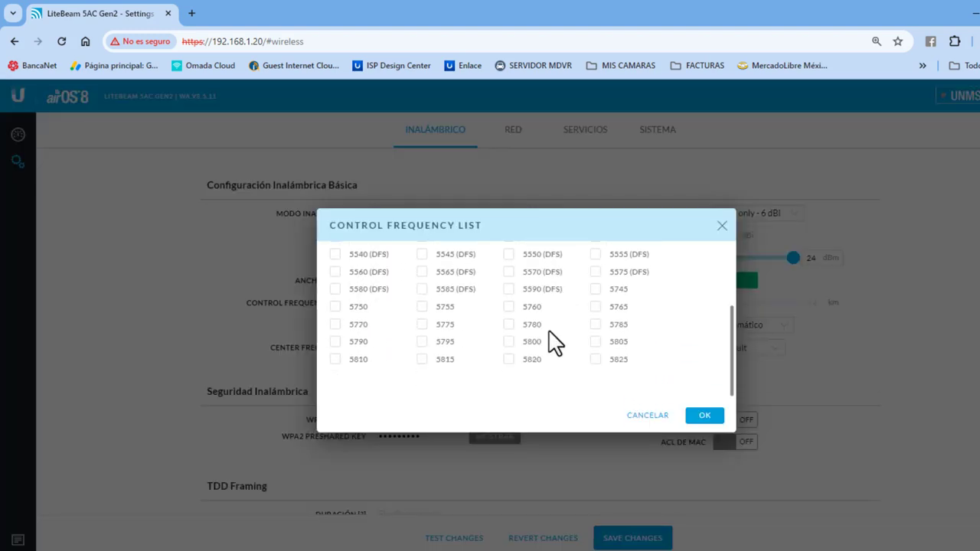
{"action": "scroll", "coordinate": [455, 354], "scroll_direction": "up", "scroll_amount": 5}
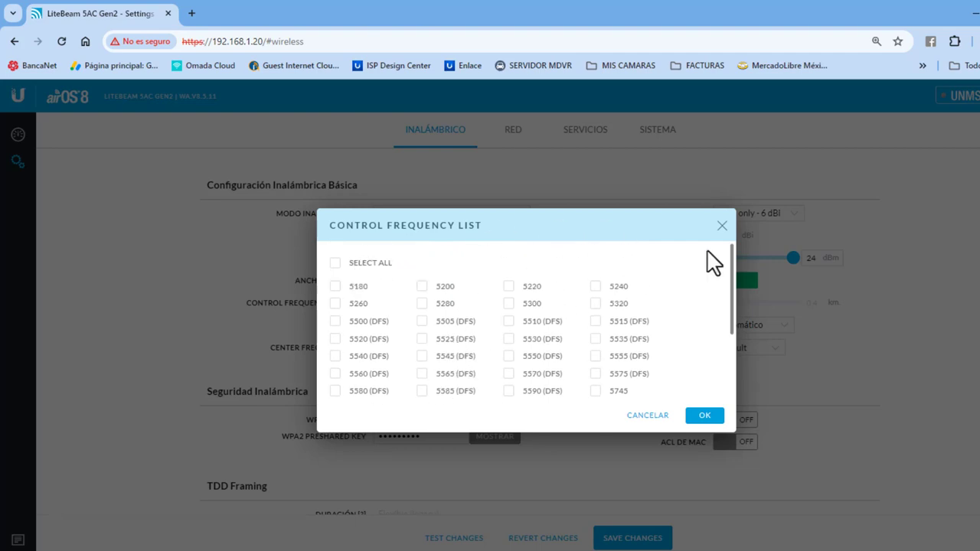
{"action": "left_click", "coordinate": [722, 226]}
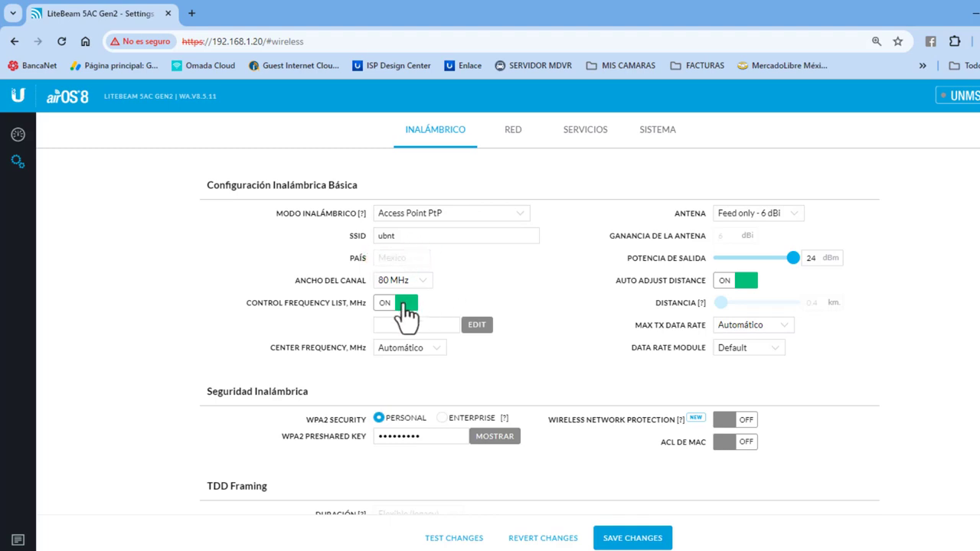
- Reopen the control frequency list, review the frequencies from 5180 to 5825 MHz, and close it without making a selection
{"action": "left_click", "coordinate": [479, 331]}
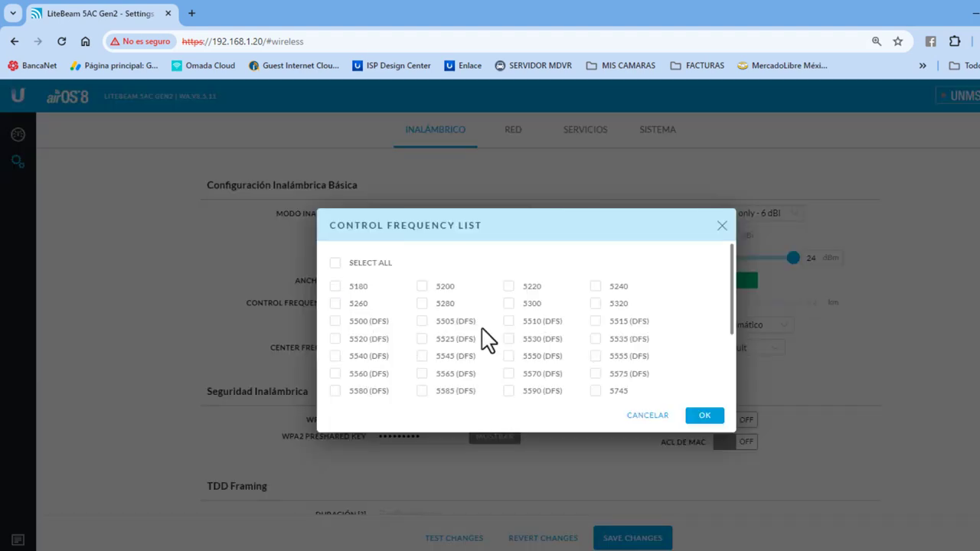
{"action": "scroll", "coordinate": [458, 300], "scroll_direction": "down", "scroll_amount": 5}
{"action": "scroll", "coordinate": [459, 314], "scroll_direction": "up", "scroll_amount": 5}
{"action": "left_click", "coordinate": [722, 227]}
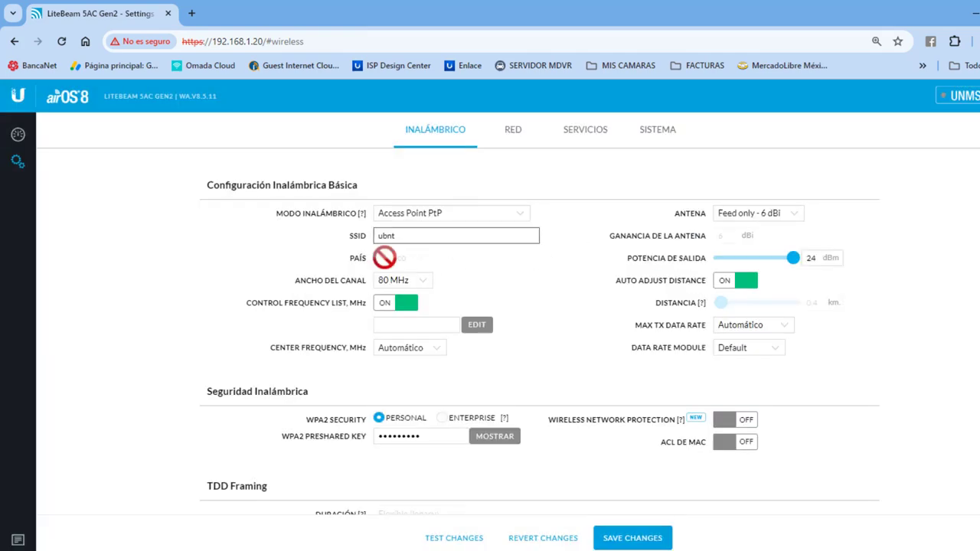
{"action": "left_click", "coordinate": [476, 330]}
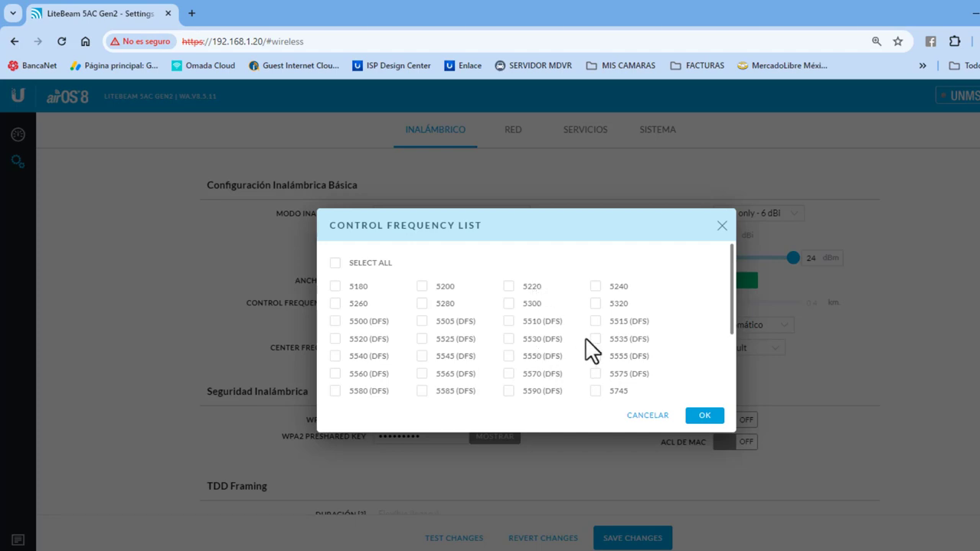
{"action": "scroll", "coordinate": [593, 346], "scroll_direction": "down", "scroll_amount": 2}
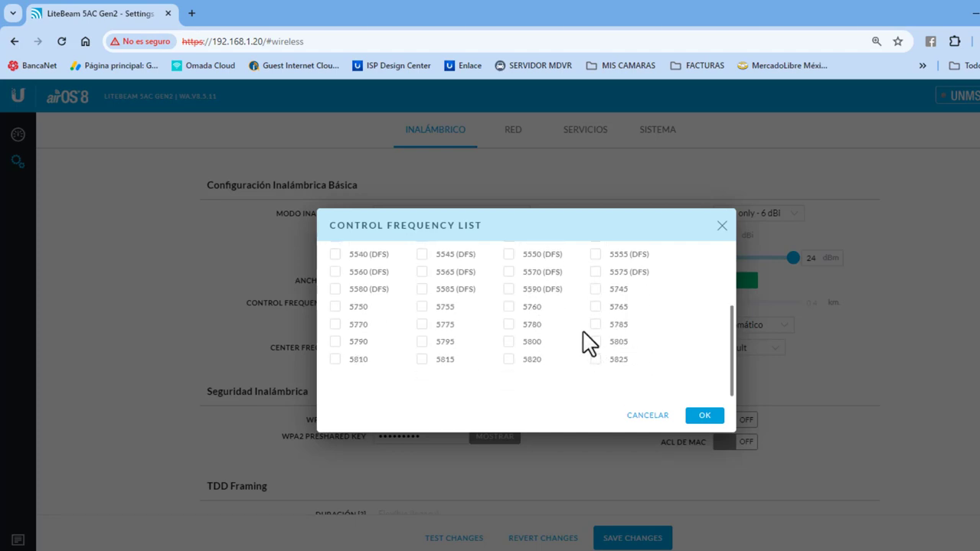
{"action": "left_click", "coordinate": [721, 227]}
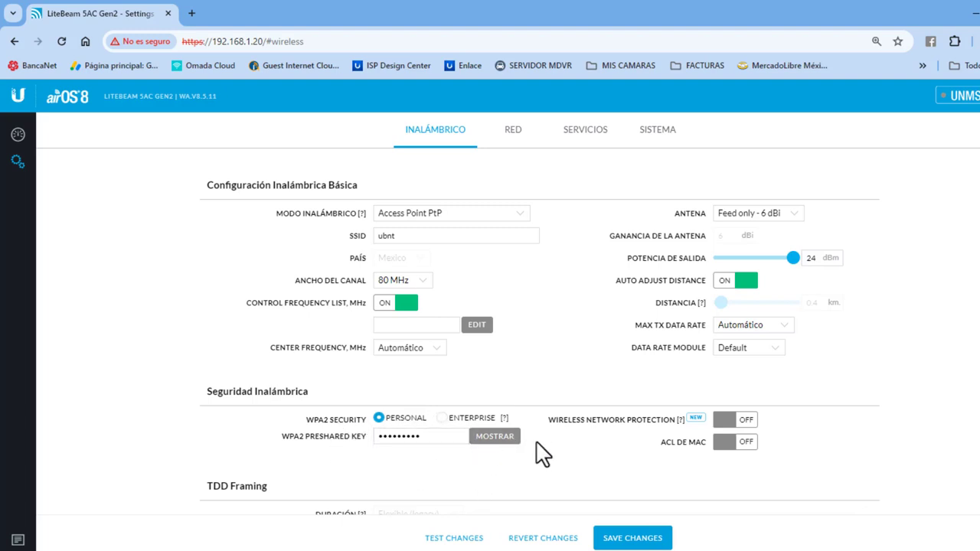
- Look over the access point's wireless security, TDD framing and advanced settings
{"action": "scroll", "coordinate": [496, 468], "scroll_direction": "down", "scroll_amount": 3}
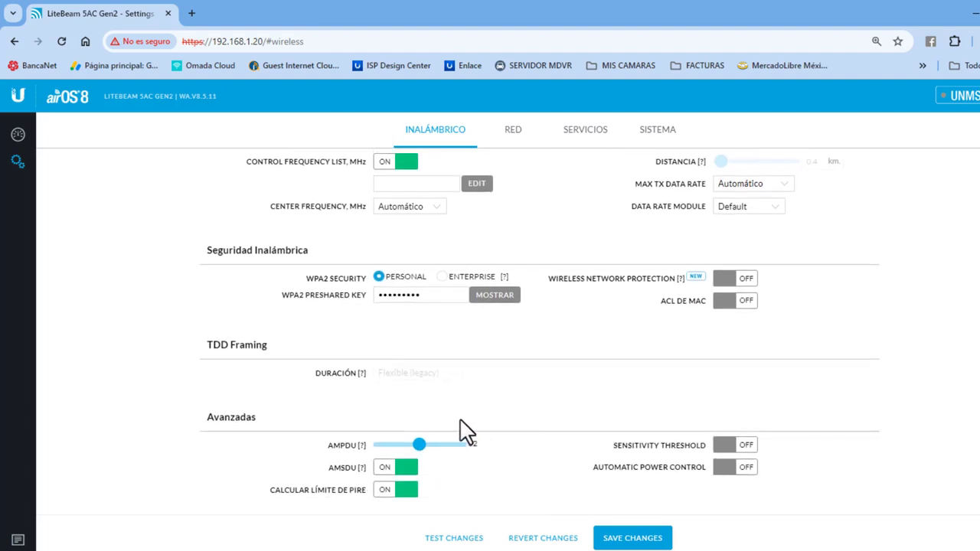
{"action": "scroll", "coordinate": [467, 431], "scroll_direction": "up", "scroll_amount": 3}
{"action": "scroll", "coordinate": [480, 449], "scroll_direction": "up", "scroll_amount": 2}
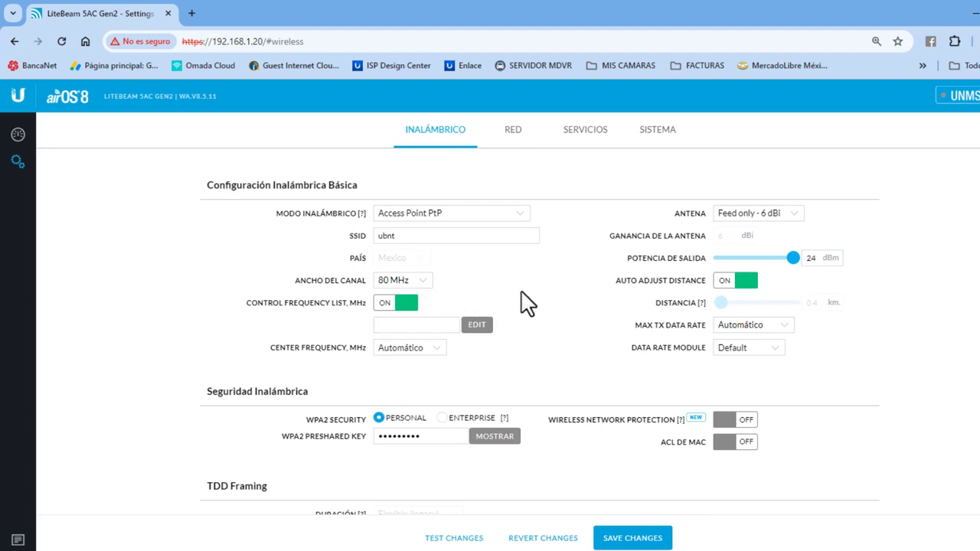
{"action": "scroll", "coordinate": [548, 309], "scroll_direction": "down", "scroll_amount": 3}
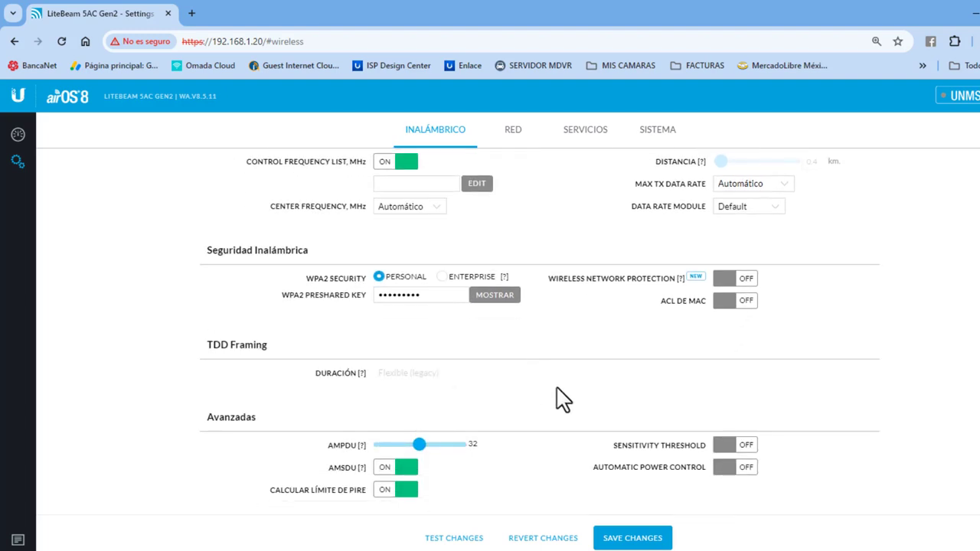
{"action": "scroll", "coordinate": [548, 413], "scroll_direction": "up", "scroll_amount": 3}
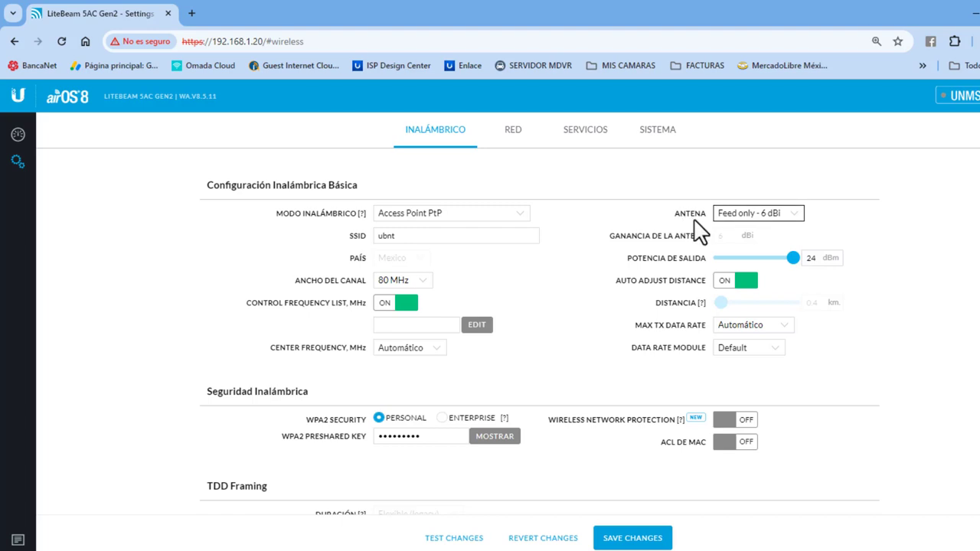
- Try the 23 - 23 dBi antenna option, check the output power setting, and return the antenna to Feed only - 6 dBi
{"action": "left_click", "coordinate": [797, 222]}
{"action": "left_click", "coordinate": [873, 228]}
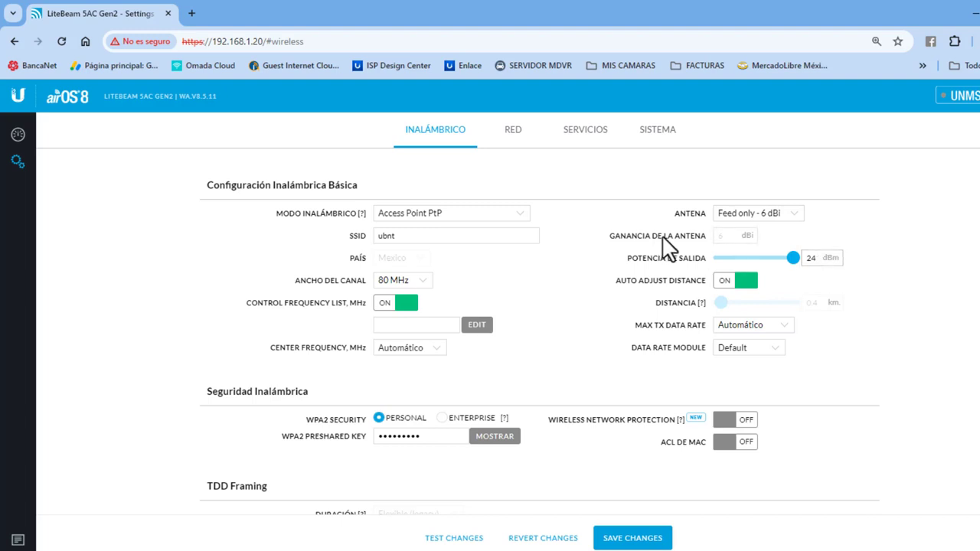
{"action": "left_click", "coordinate": [794, 216]}
{"action": "left_click", "coordinate": [762, 227]}
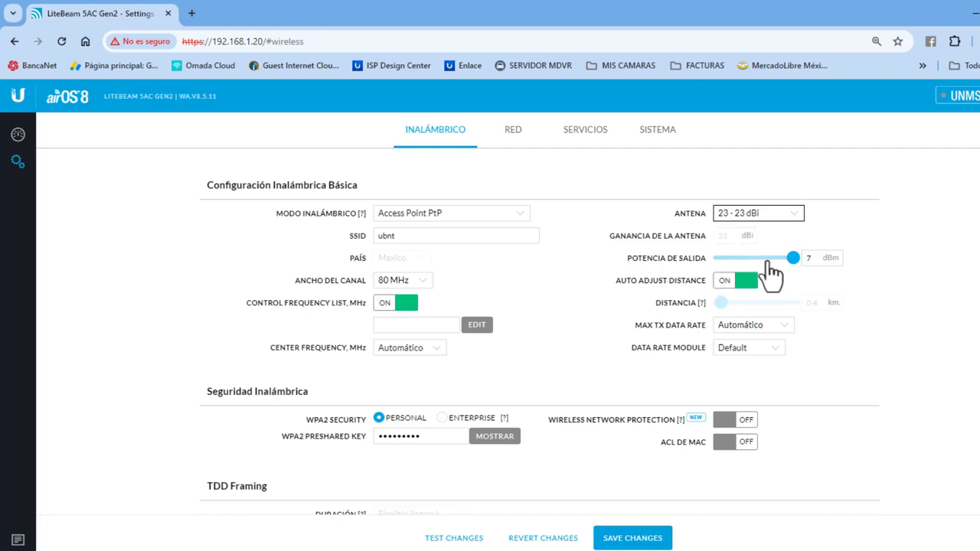
{"action": "left_click", "coordinate": [829, 258]}
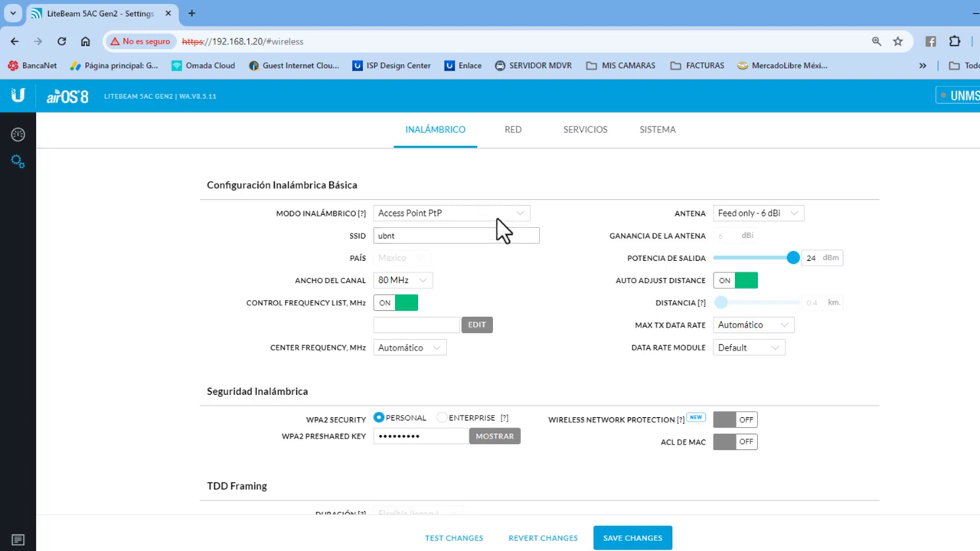
- Set the wireless mode to Access Point PtMP airMAX AC and review its channel width options, keeping 40 MHz
{"action": "left_click", "coordinate": [524, 217]}
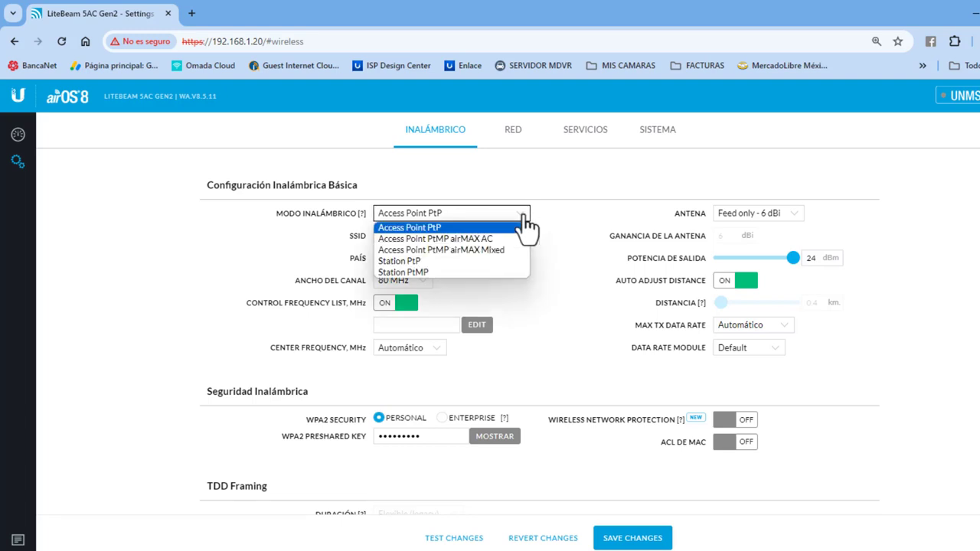
{"action": "left_click", "coordinate": [473, 239]}
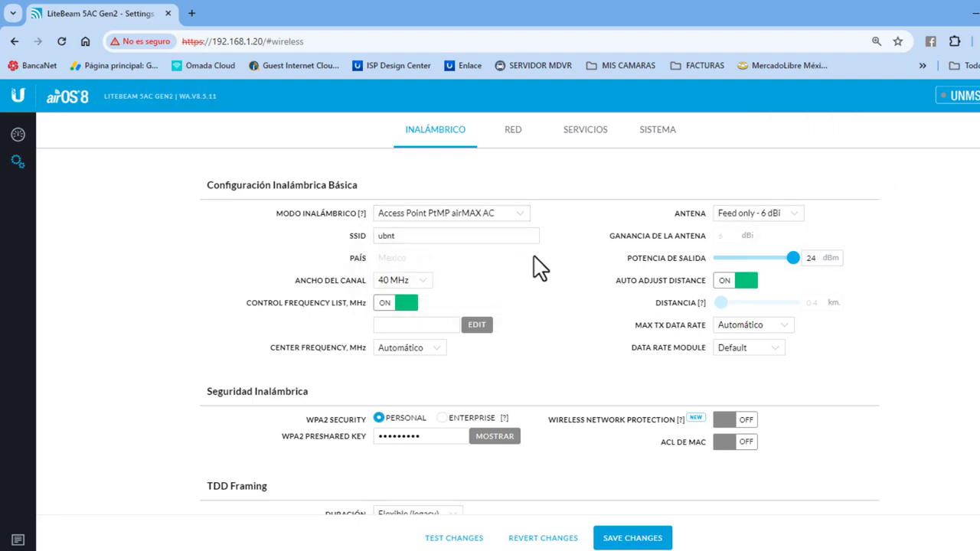
{"action": "left_click", "coordinate": [417, 289]}
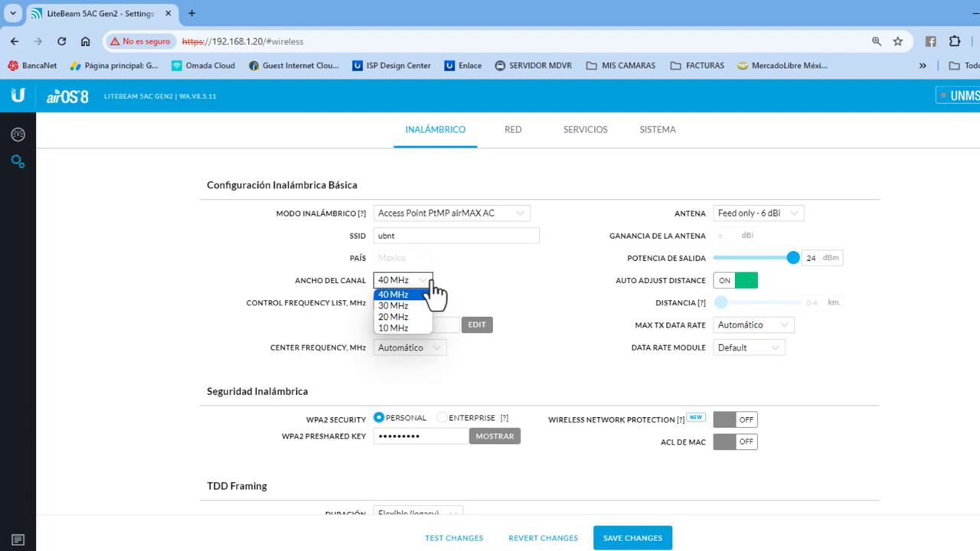
{"action": "left_click", "coordinate": [494, 270]}
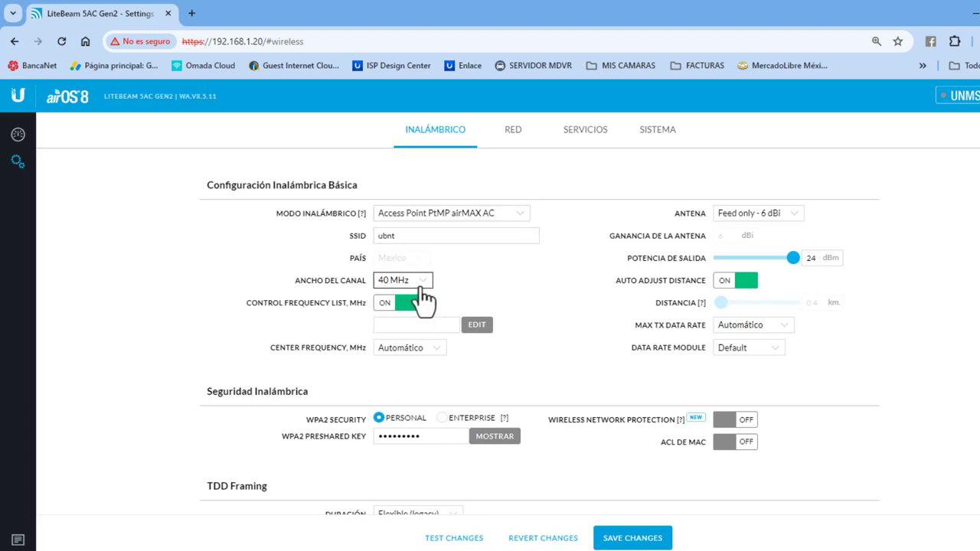
- Switch the wireless mode to Access Point PtMP airMAX Mixed and review its channel width options, keeping 40 MHz
{"action": "left_click", "coordinate": [522, 217]}
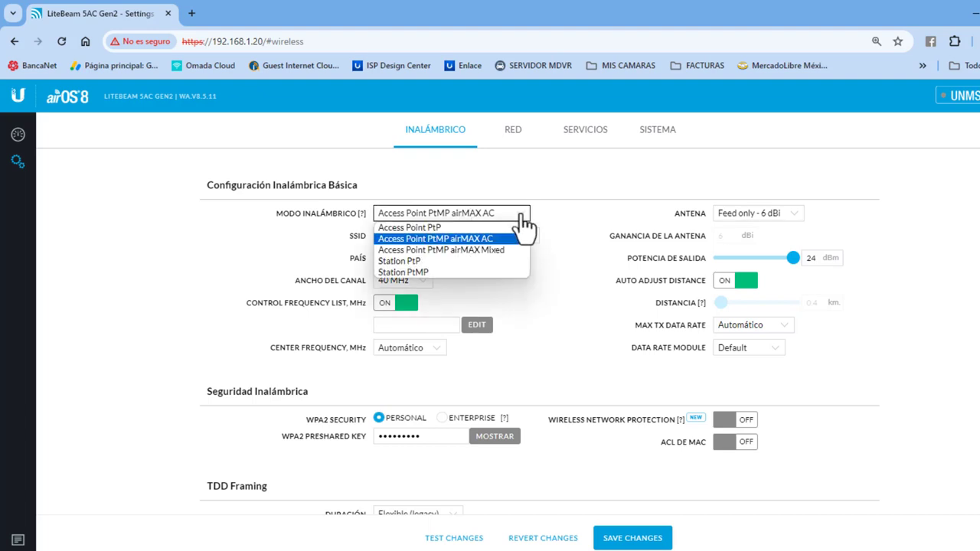
{"action": "left_click", "coordinate": [434, 251]}
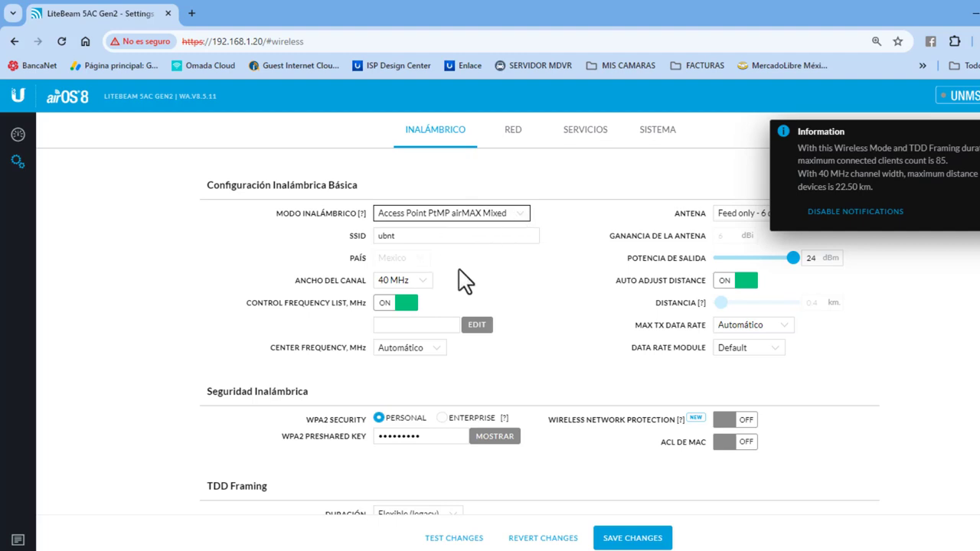
{"action": "left_click", "coordinate": [429, 281]}
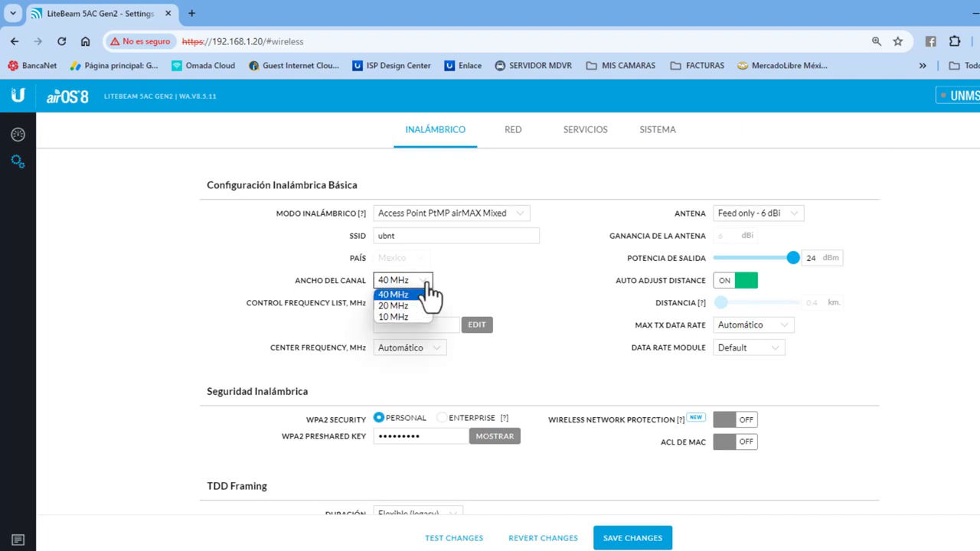
{"action": "left_click", "coordinate": [502, 289]}
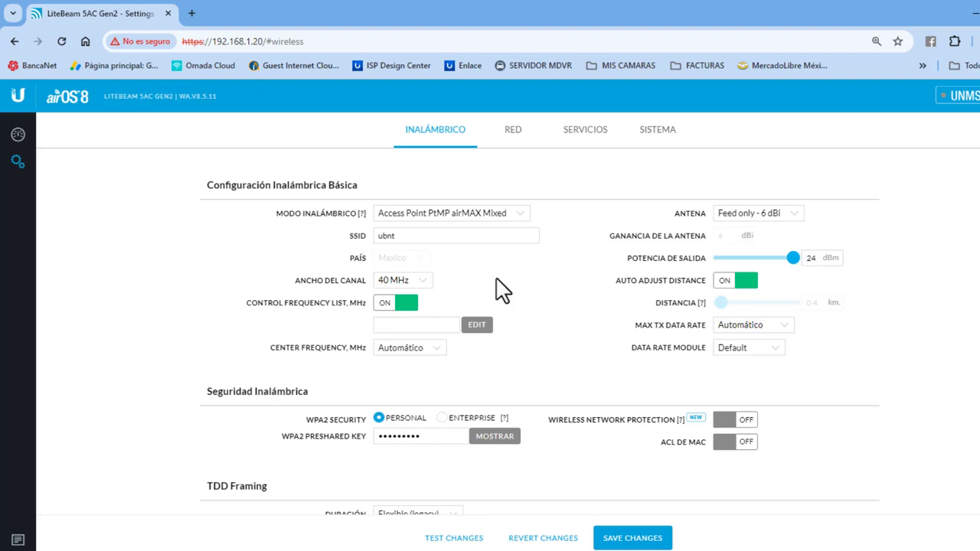
- Switch the wireless mode to Station PtP and review its channel width options, keeping Automático 20/40/80 MHz
{"action": "left_click", "coordinate": [521, 220]}
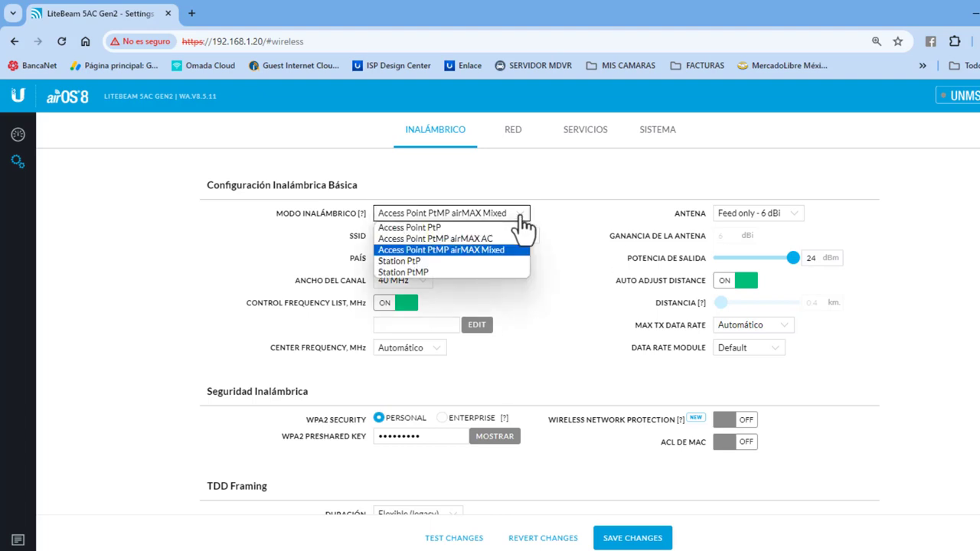
{"action": "left_click", "coordinate": [415, 260]}
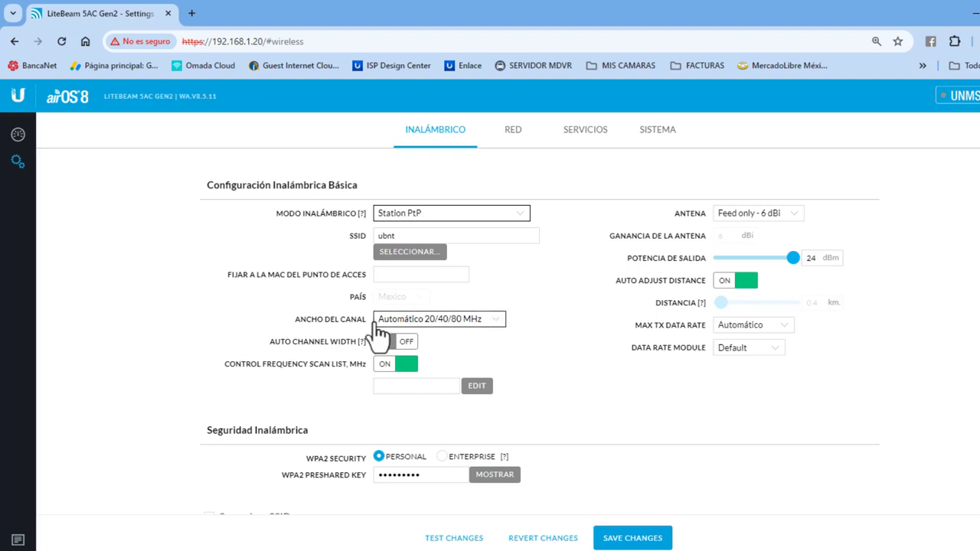
{"action": "left_click", "coordinate": [475, 322]}
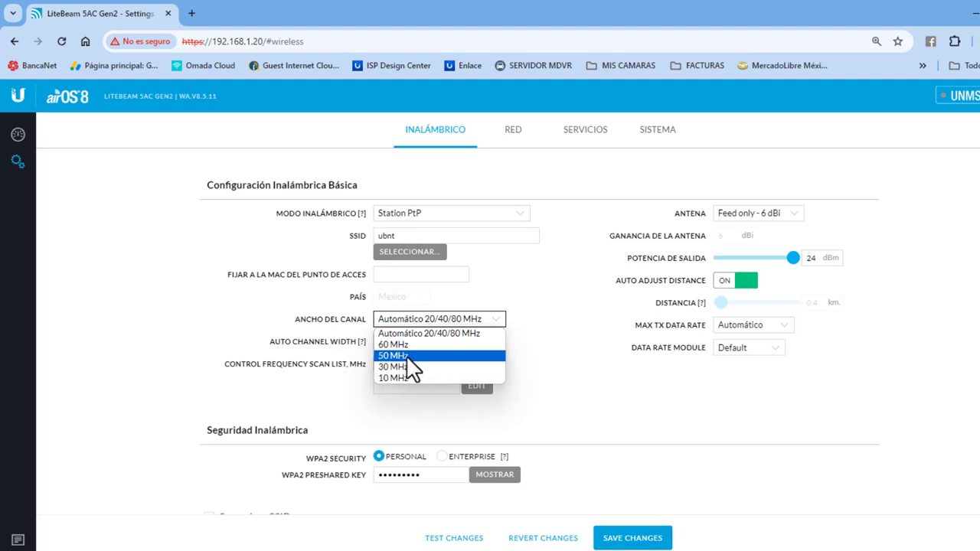
{"action": "left_click", "coordinate": [464, 335]}
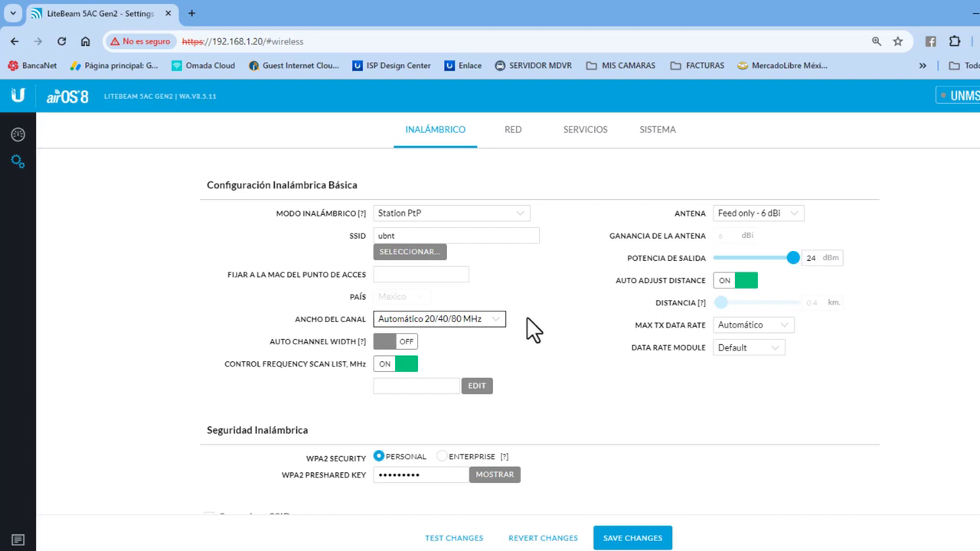
- Switch the wireless mode to Station PtMP and review its channel width options, keeping Automático 20/40 MHz
{"action": "left_click", "coordinate": [523, 219]}
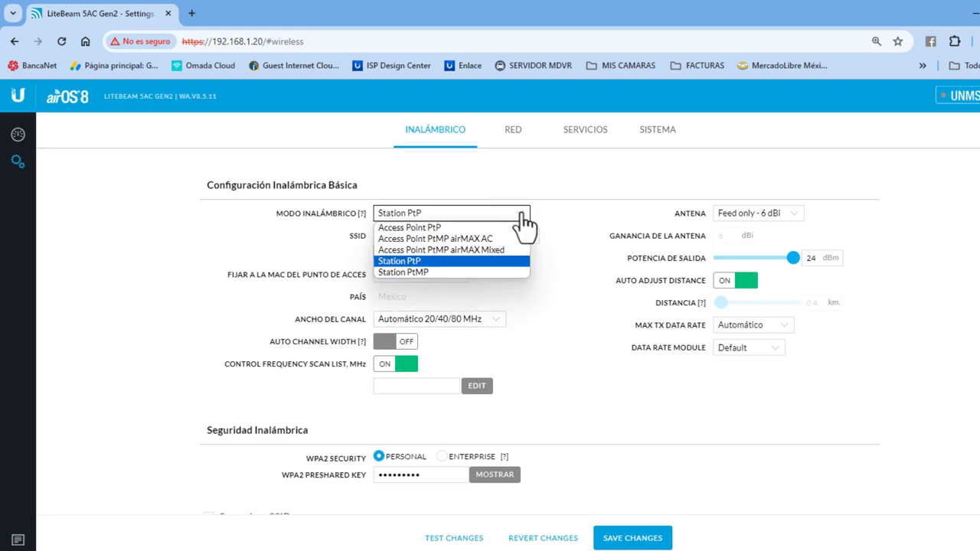
{"action": "left_click", "coordinate": [433, 273]}
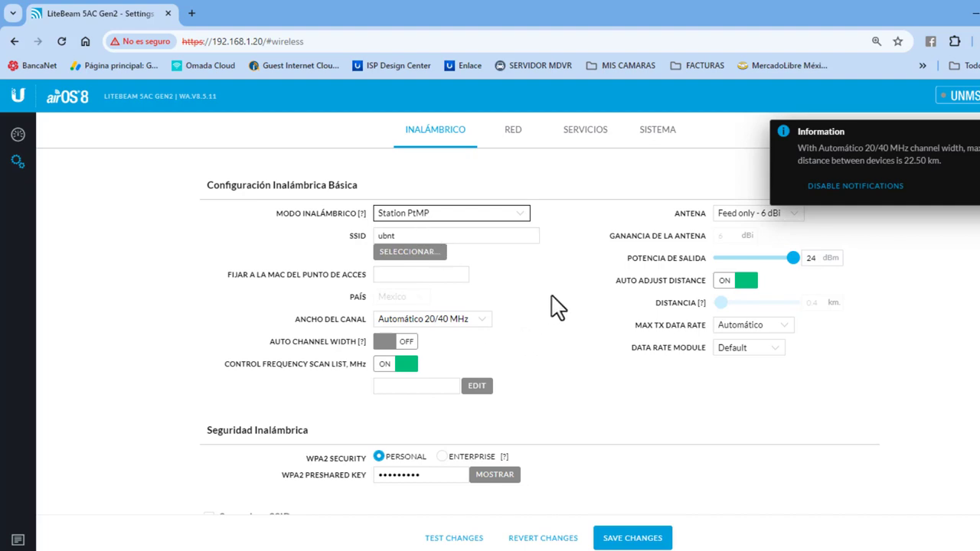
{"action": "left_click", "coordinate": [484, 320]}
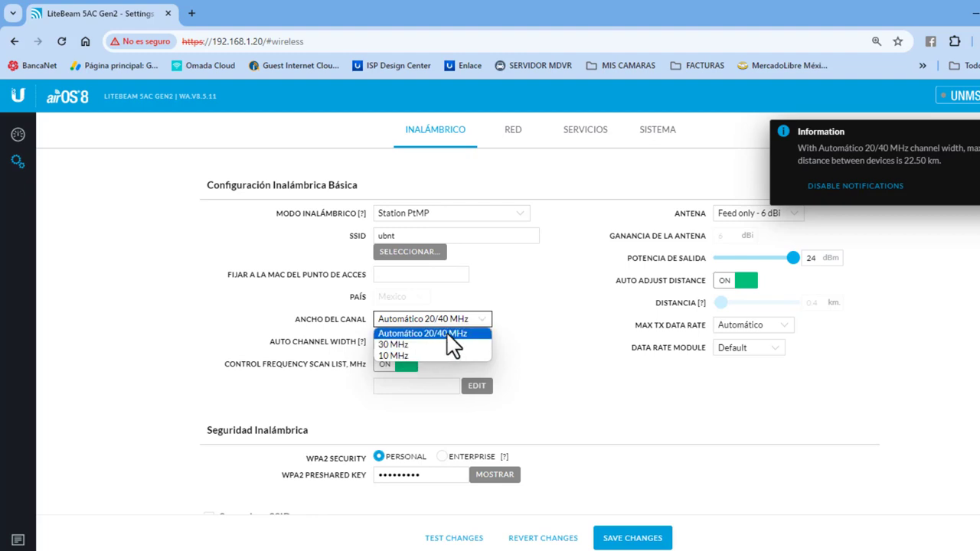
{"action": "left_click", "coordinate": [536, 319]}
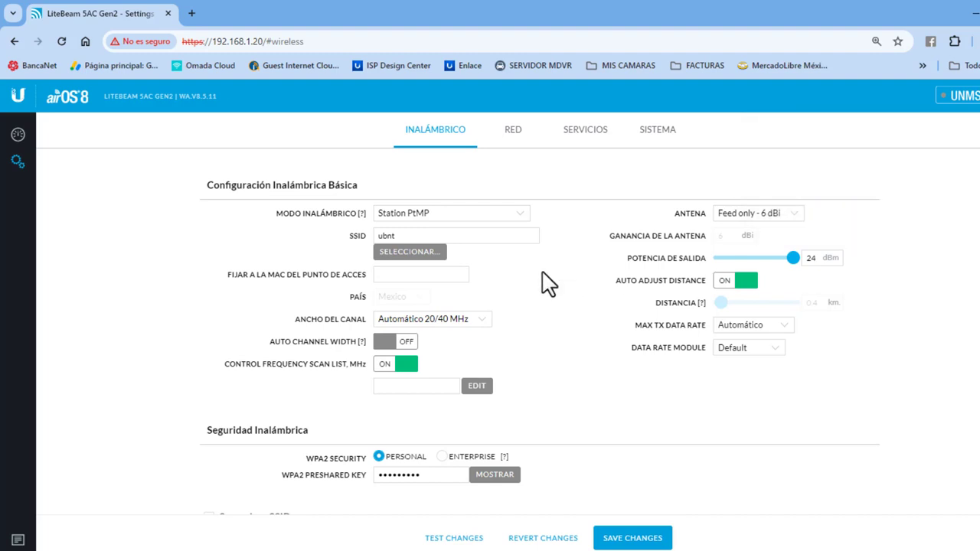
- Set the wireless mode to Access Point PtP with a channel width of 80 MHz
{"action": "left_click", "coordinate": [526, 216]}
{"action": "left_click", "coordinate": [434, 228]}
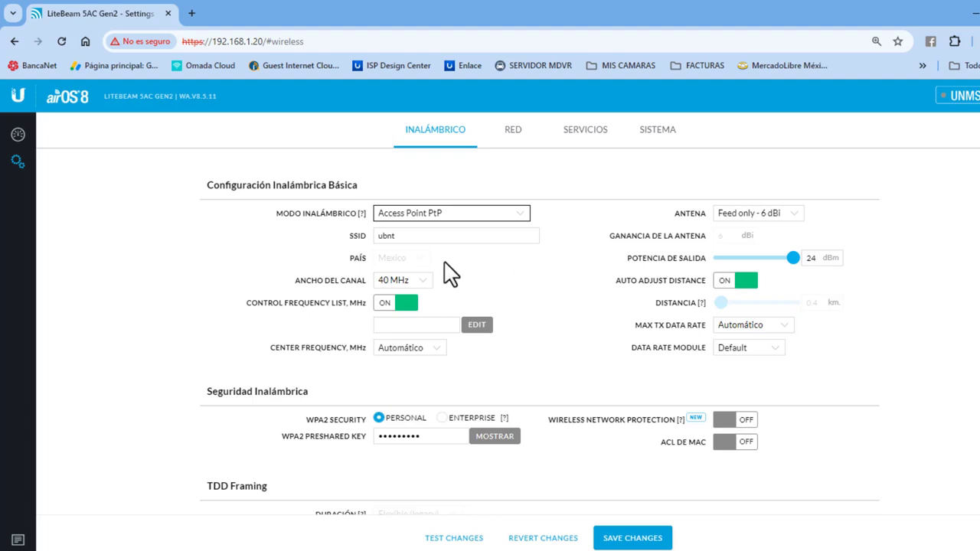
{"action": "left_click", "coordinate": [423, 281]}
{"action": "left_click", "coordinate": [411, 296]}
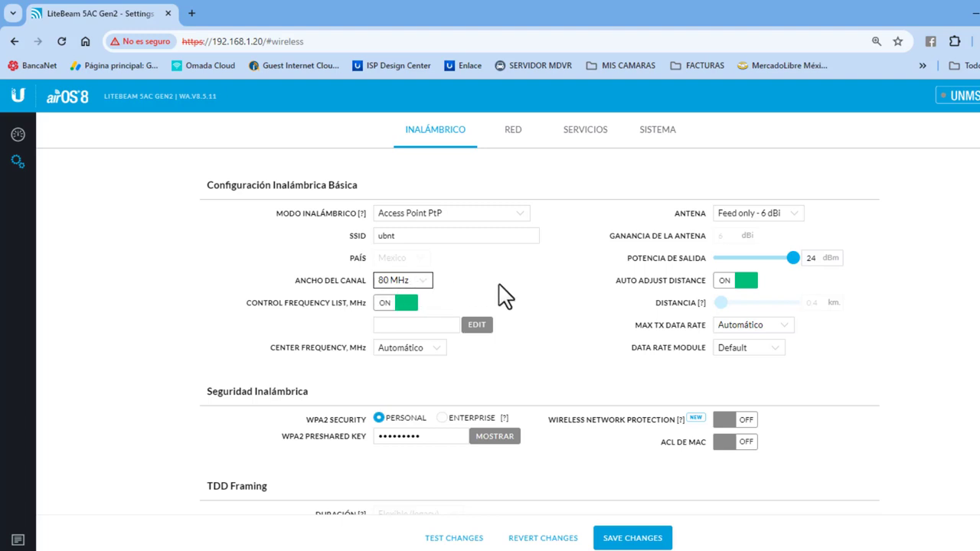
- Change the wireless mode to Station PtP and check its channel width list, leaving Automático 20/40/80 MHz selected
{"action": "left_click", "coordinate": [522, 217]}
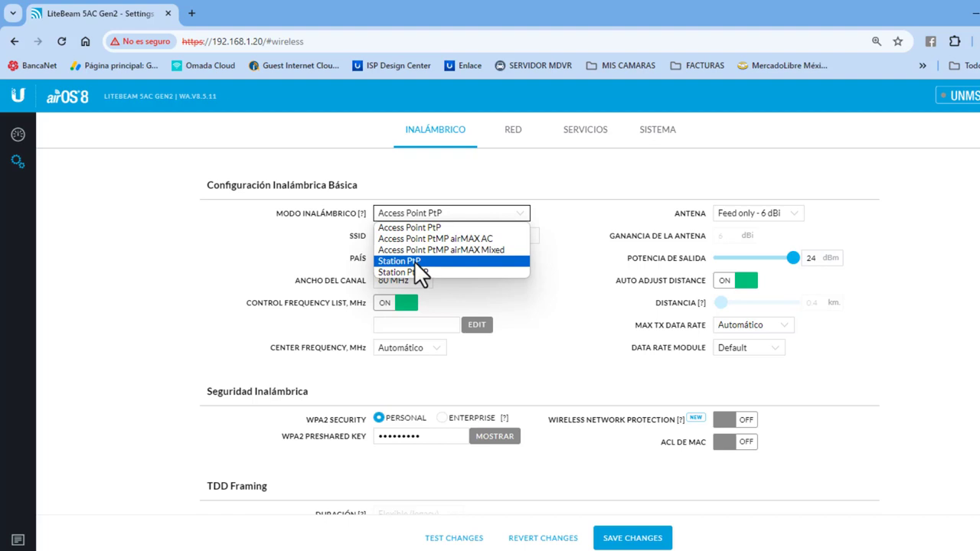
{"action": "left_click", "coordinate": [412, 261]}
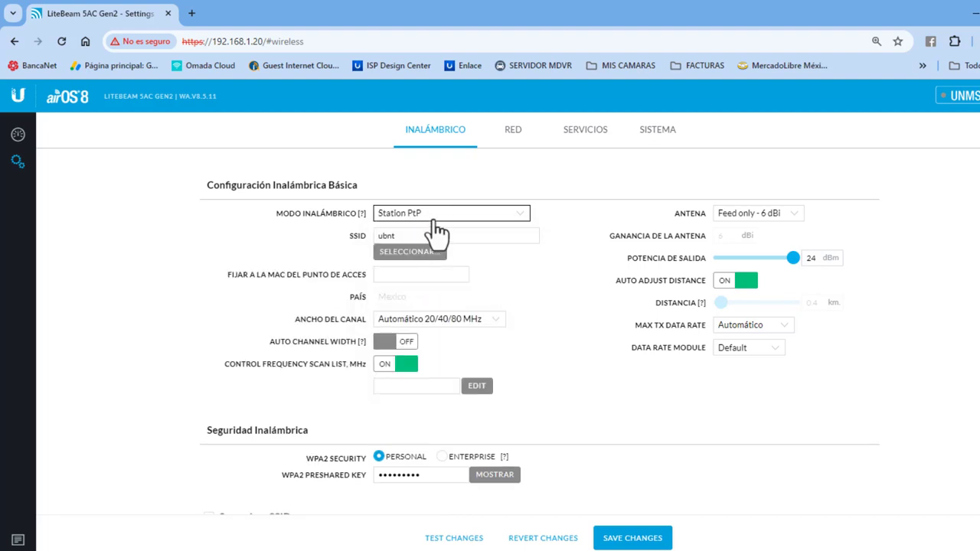
{"action": "left_click", "coordinate": [496, 320]}
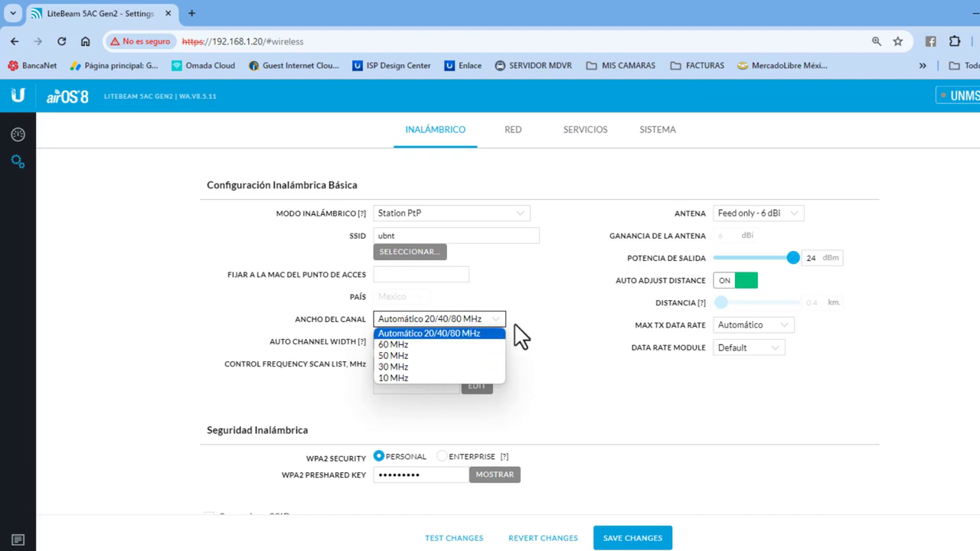
{"action": "left_click", "coordinate": [546, 314]}
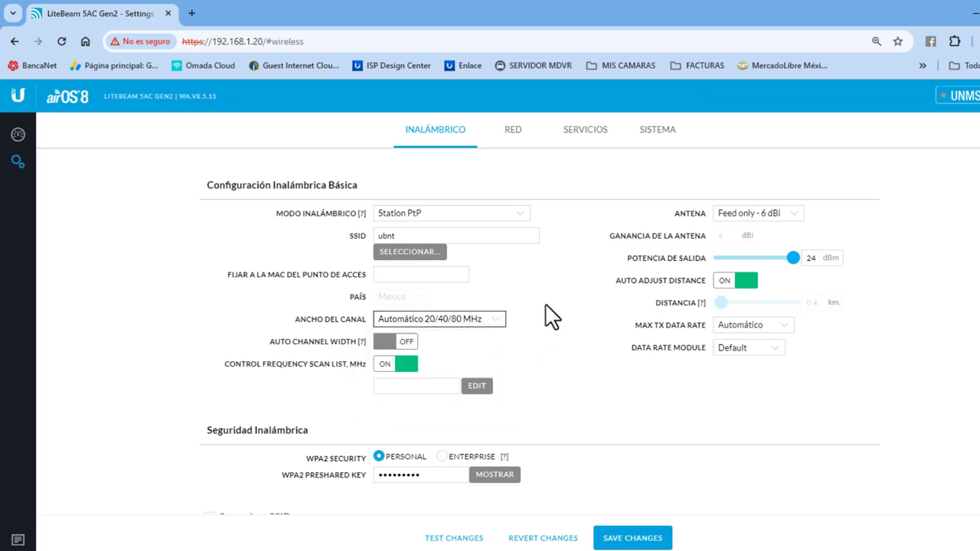
- Set the wireless mode to Access Point PtMP airMAX Mixed, then review the channel width and wireless mode options without changing them
{"action": "left_click", "coordinate": [524, 221]}
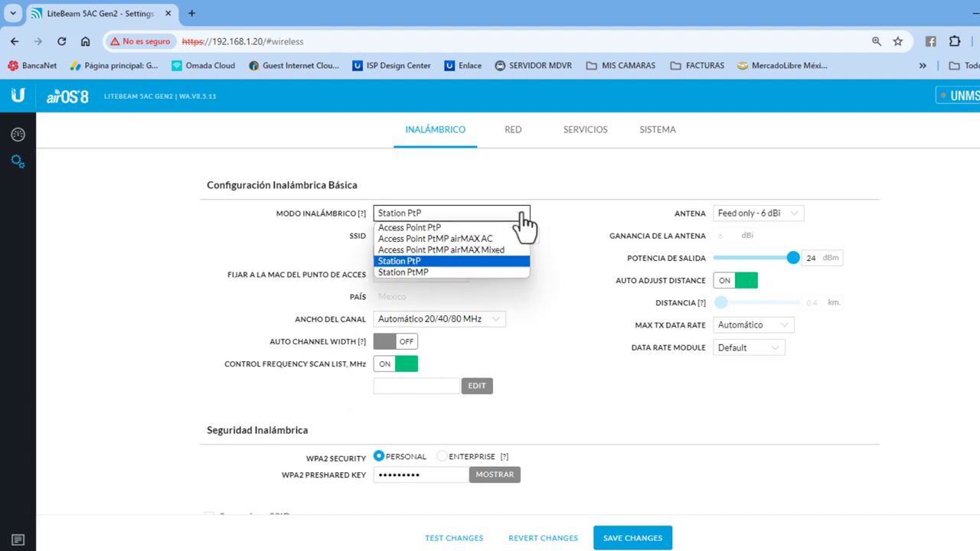
{"action": "left_click", "coordinate": [488, 250]}
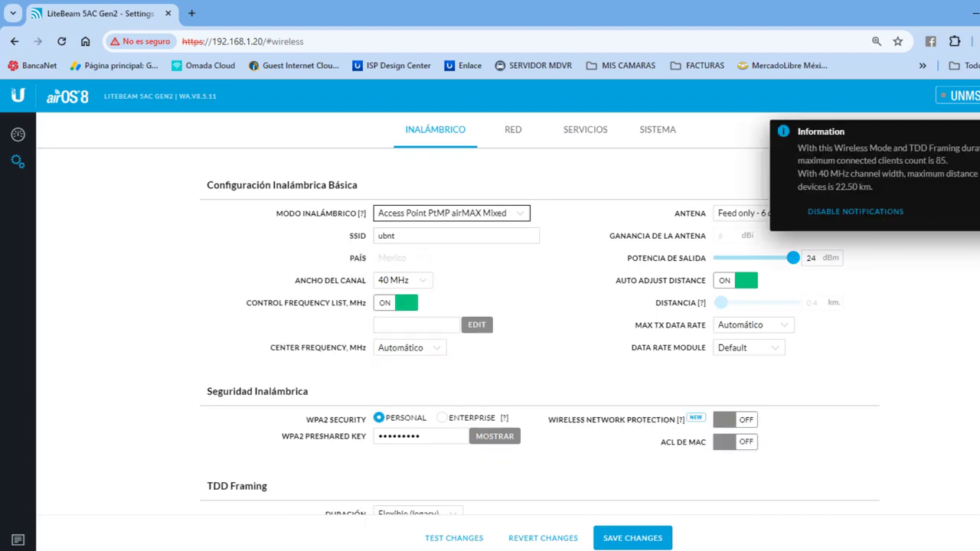
{"action": "left_click", "coordinate": [560, 190]}
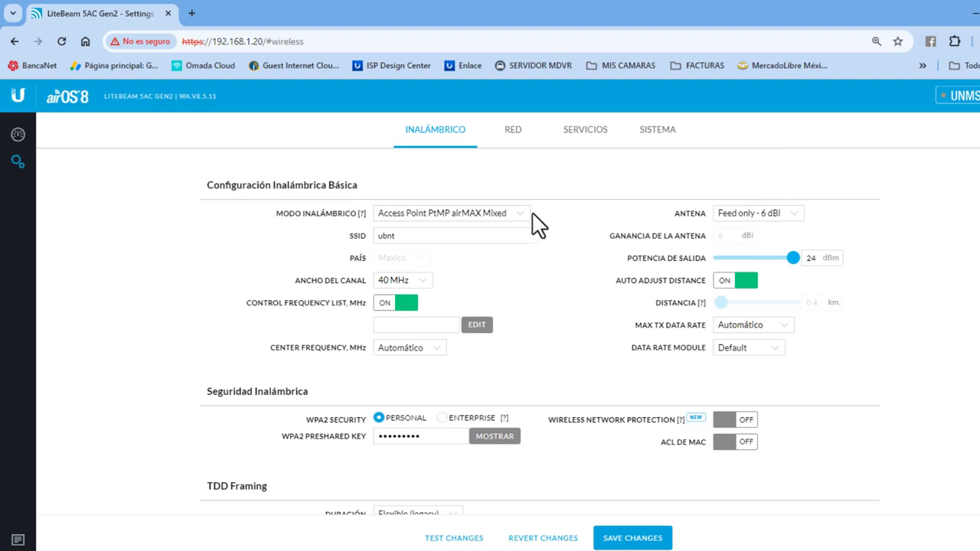
{"action": "left_click", "coordinate": [421, 282]}
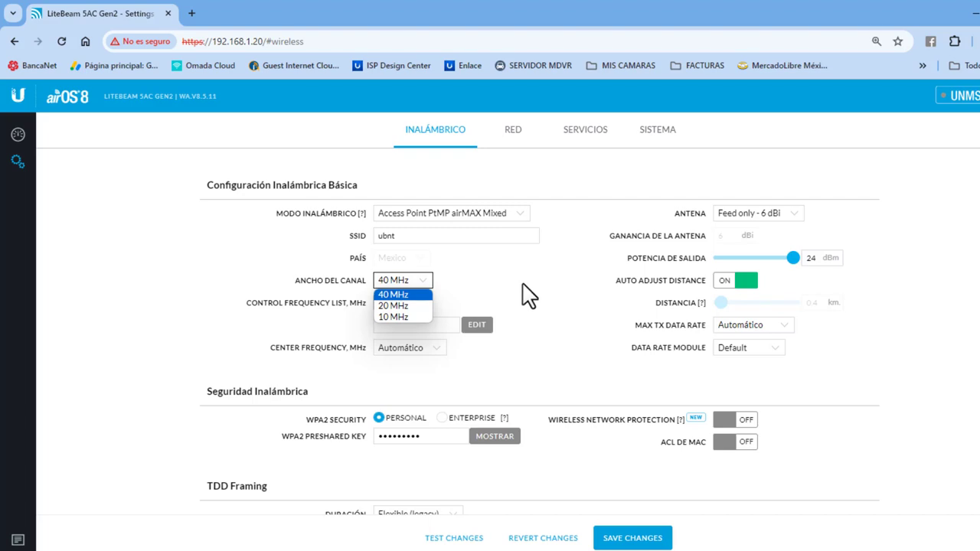
{"action": "left_click", "coordinate": [523, 219]}
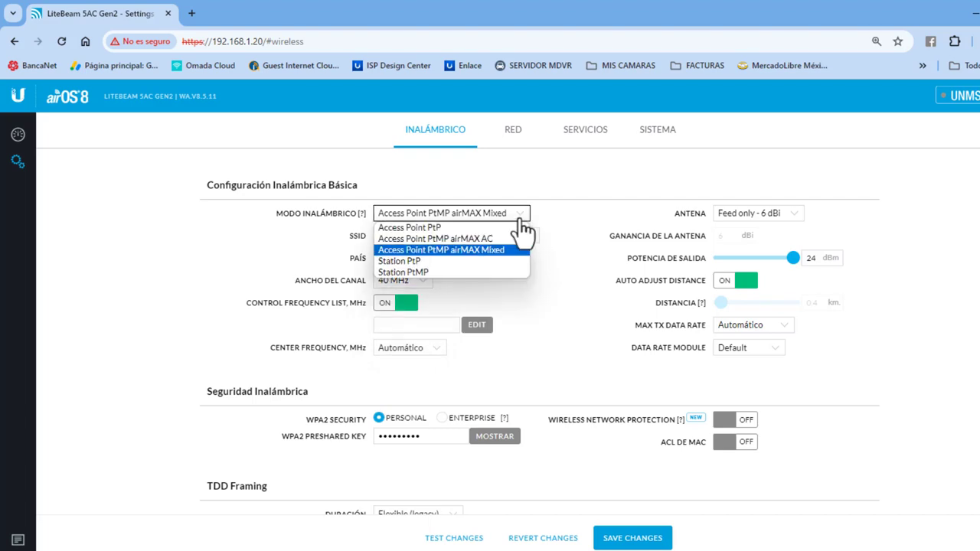
{"action": "left_click", "coordinate": [567, 231]}
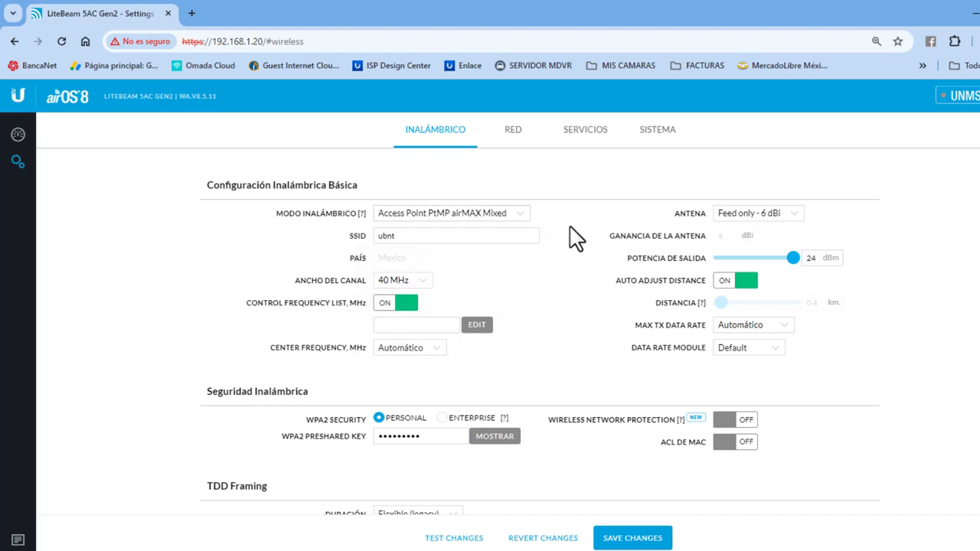
- Compare the wireless mode options, select Access Point PtMP airMAX AC, and look over the mode list again
{"action": "left_click", "coordinate": [524, 218]}
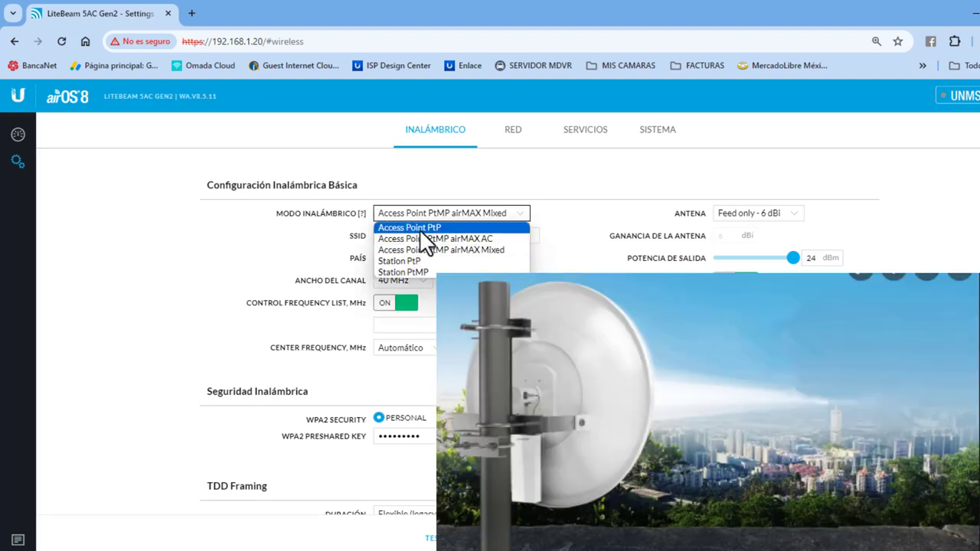
{"action": "left_click", "coordinate": [496, 240]}
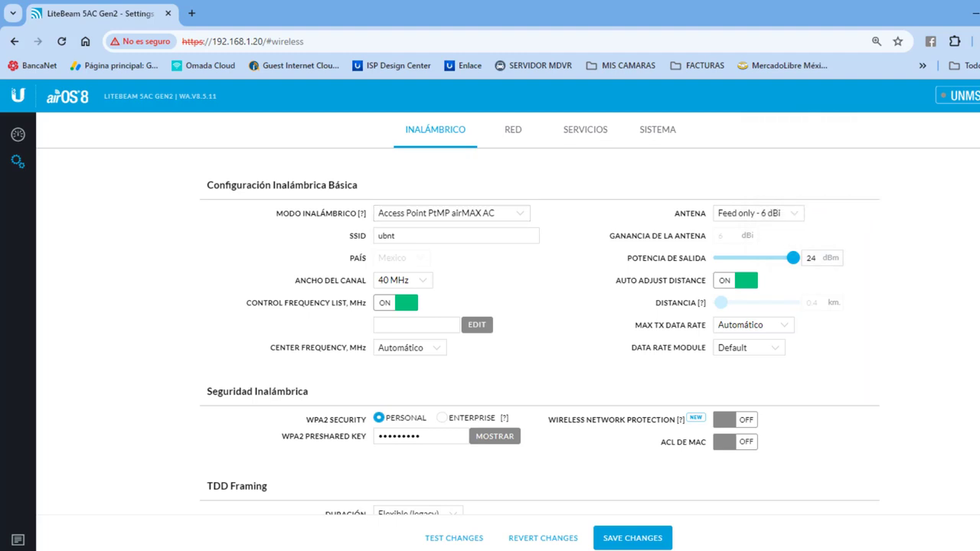
{"action": "left_click", "coordinate": [527, 218]}
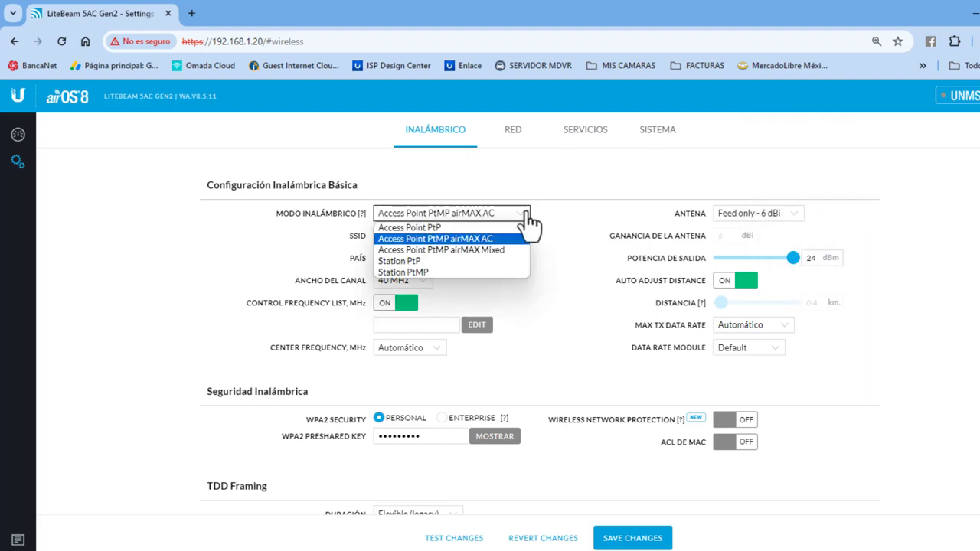
{"action": "left_click", "coordinate": [563, 193]}
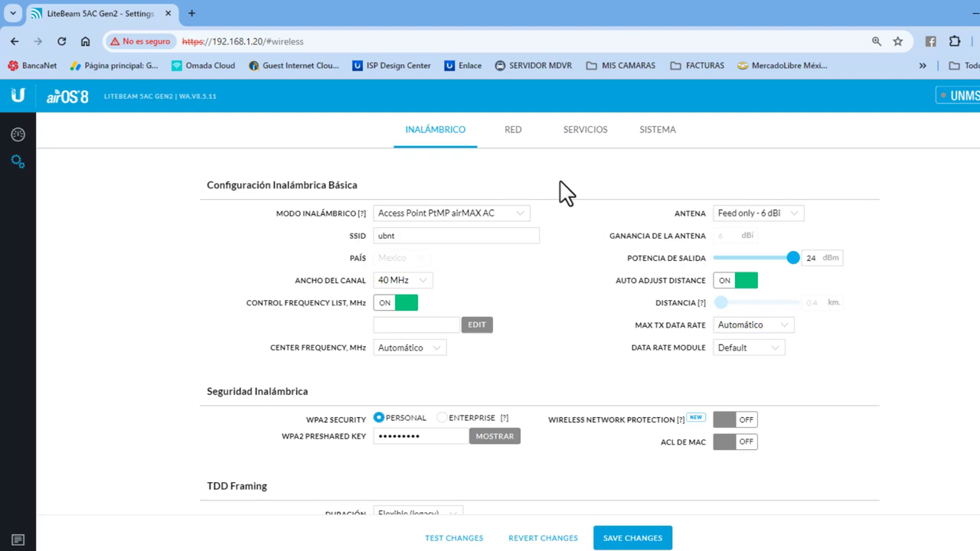
- Set the wireless mode to Access Point PtP and check the channel width options, keeping 40 MHz
{"action": "left_click", "coordinate": [518, 218]}
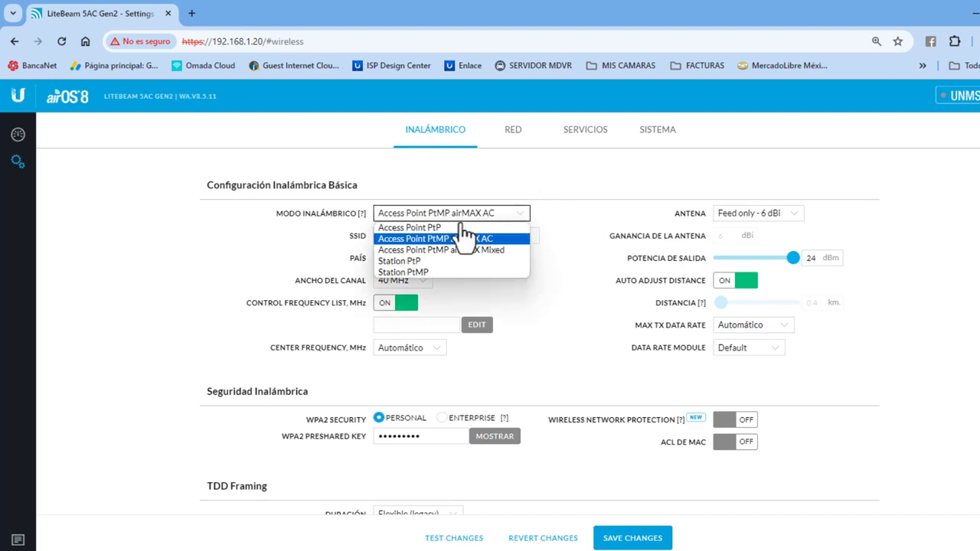
{"action": "left_click", "coordinate": [438, 240]}
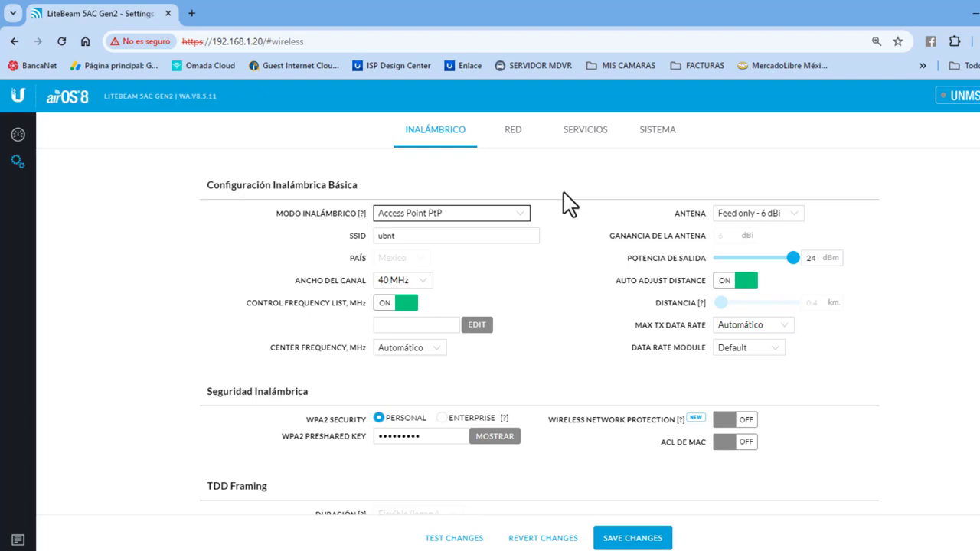
{"action": "left_click", "coordinate": [423, 288]}
{"action": "left_click", "coordinate": [532, 287]}
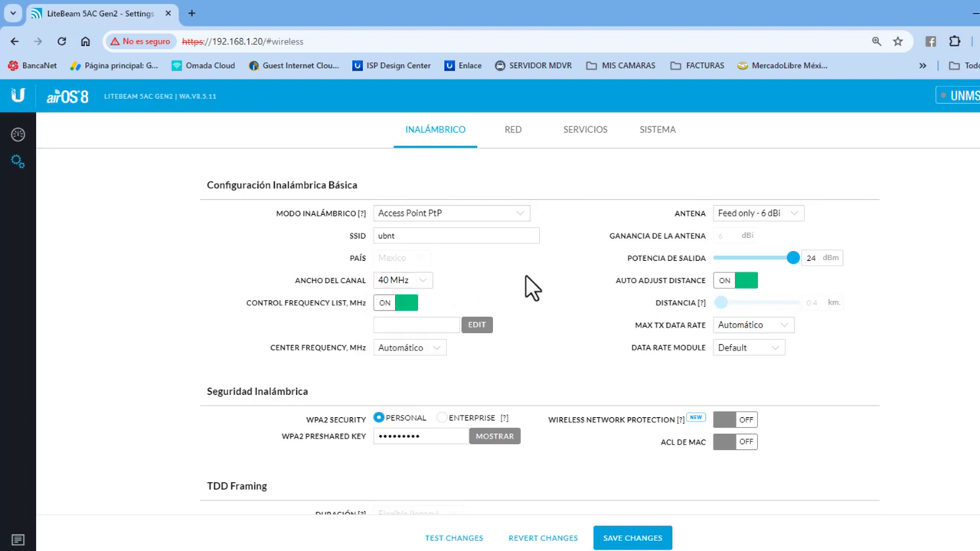